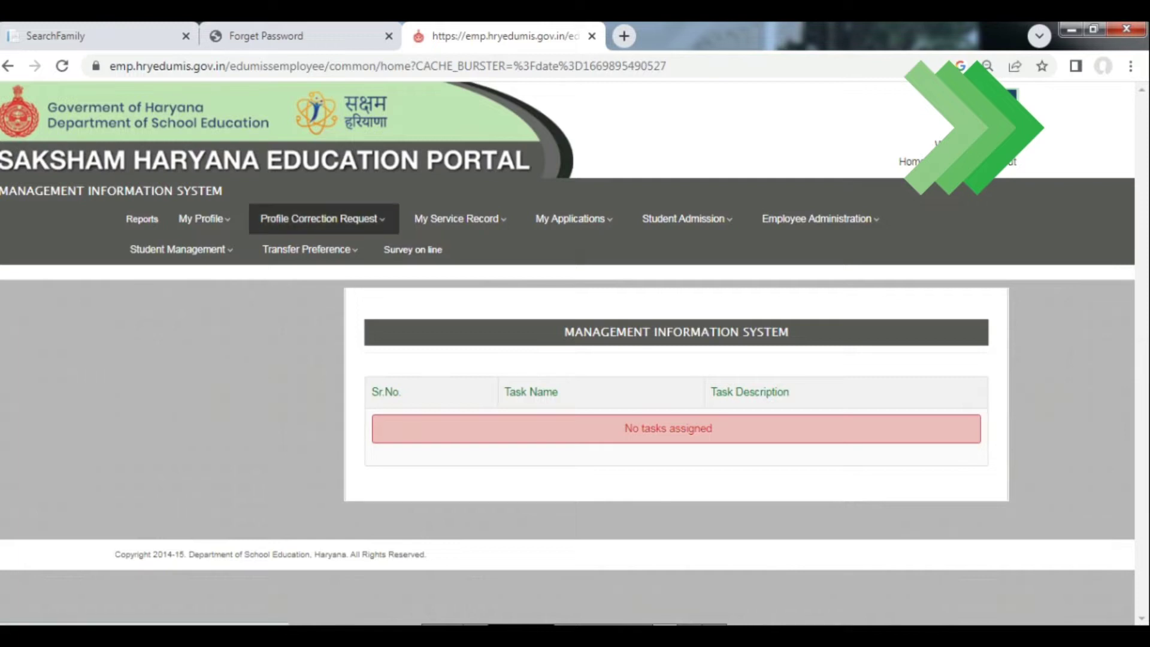
Step: Go through the MIS employee portal to the PPP Data Verification site and open its Transport Tagging page
click(323, 219)
click(324, 249)
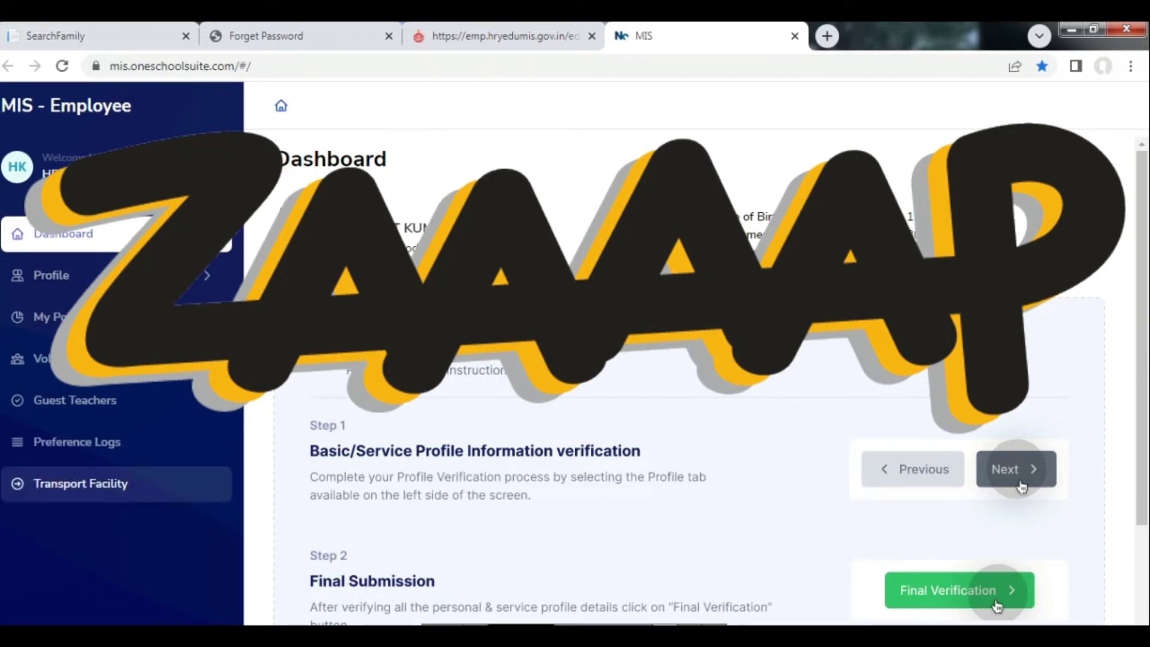
click(997, 604)
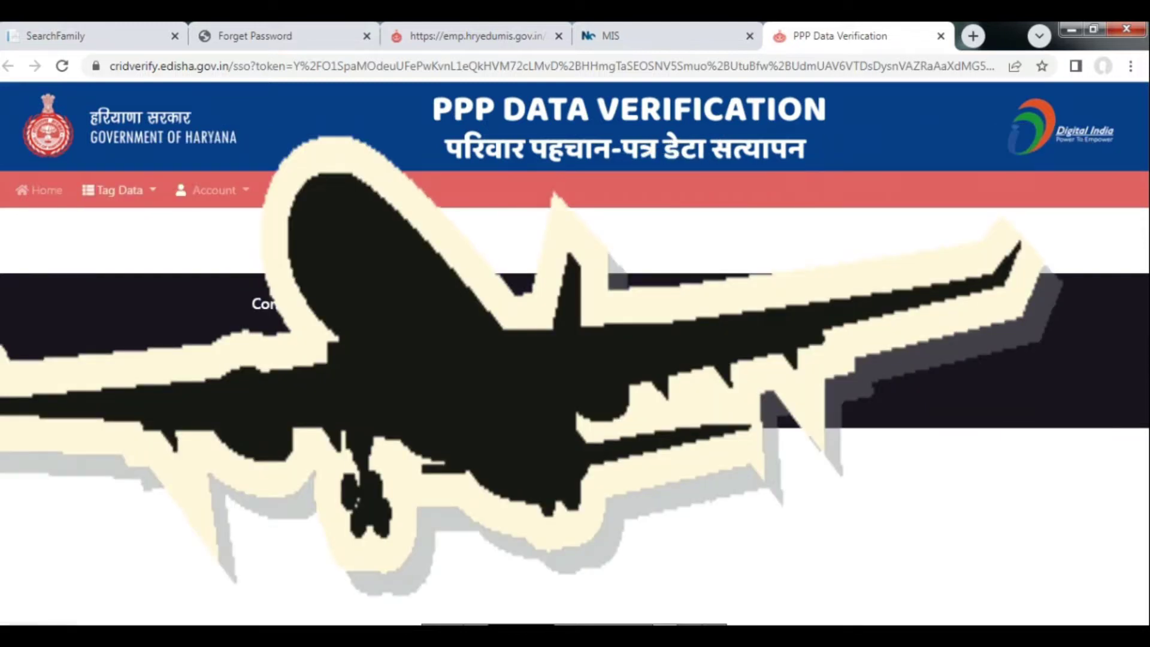
click(120, 190)
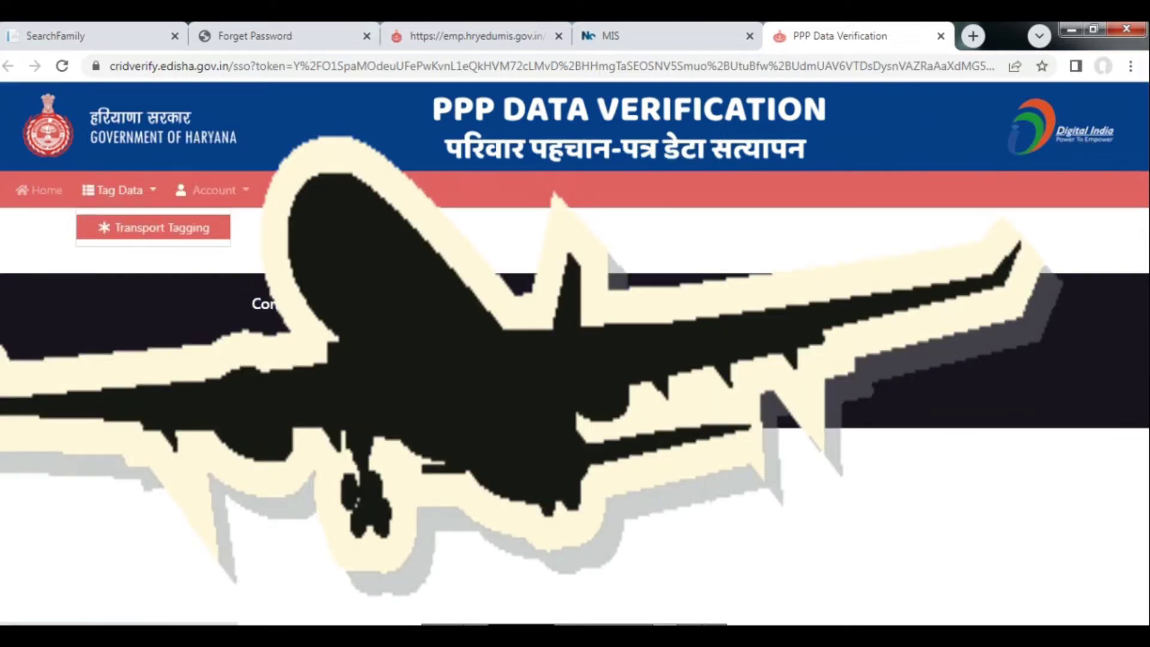
click(153, 228)
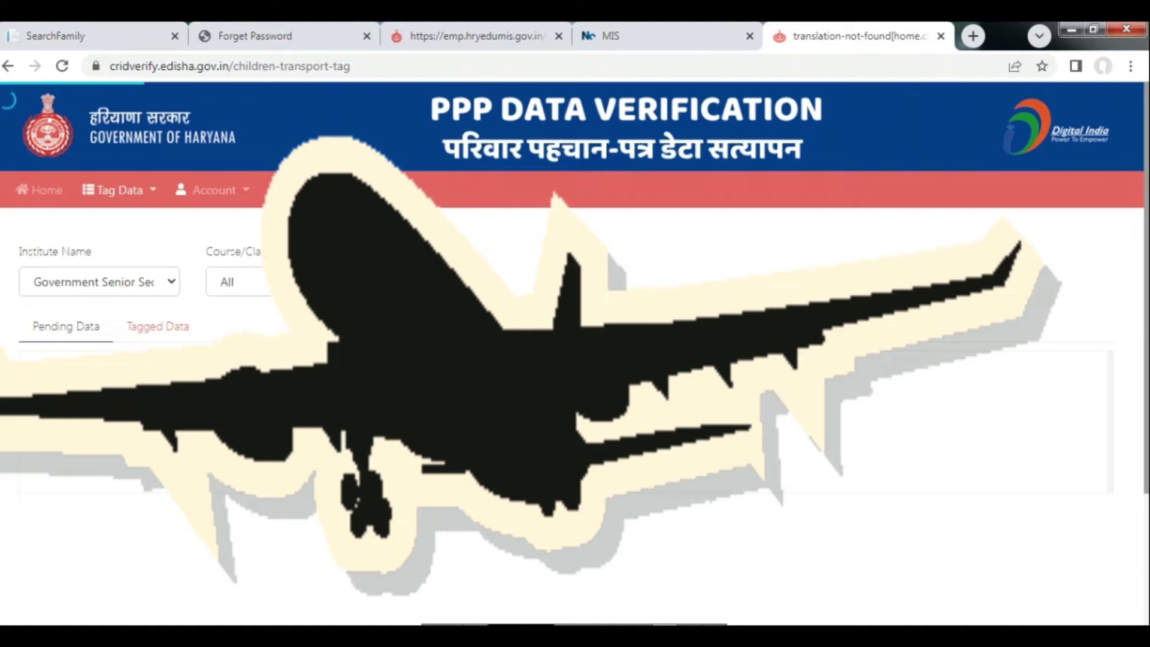
Step: List the government senior secondary school's pending transport records for class 11th
click(99, 281)
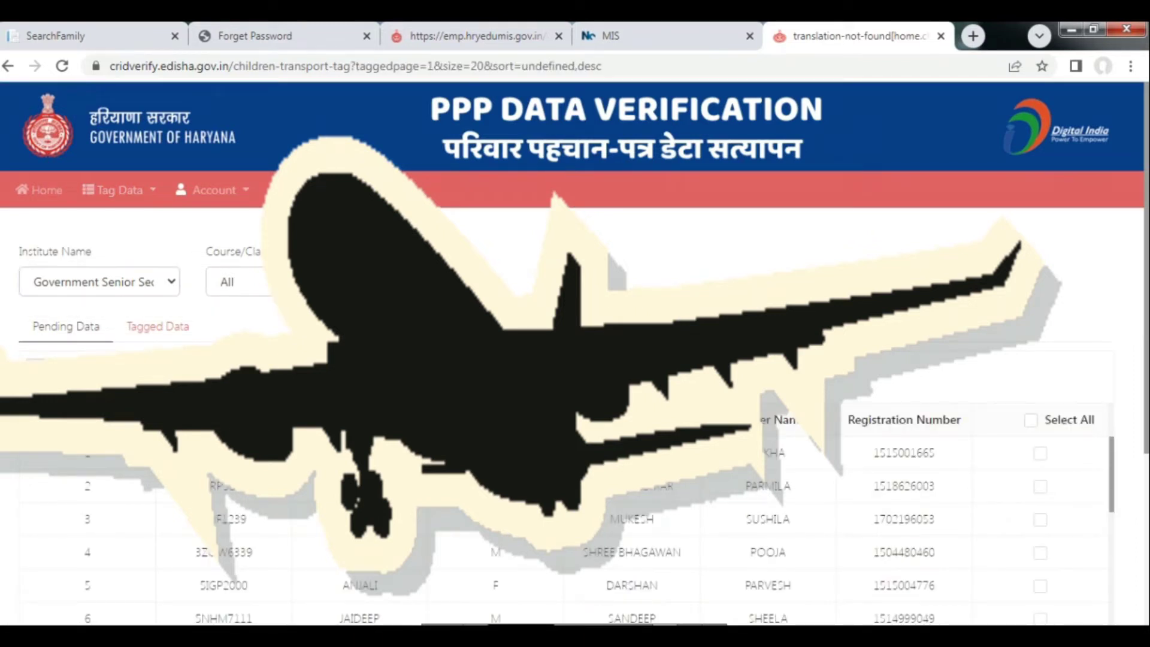
click(286, 281)
click(231, 323)
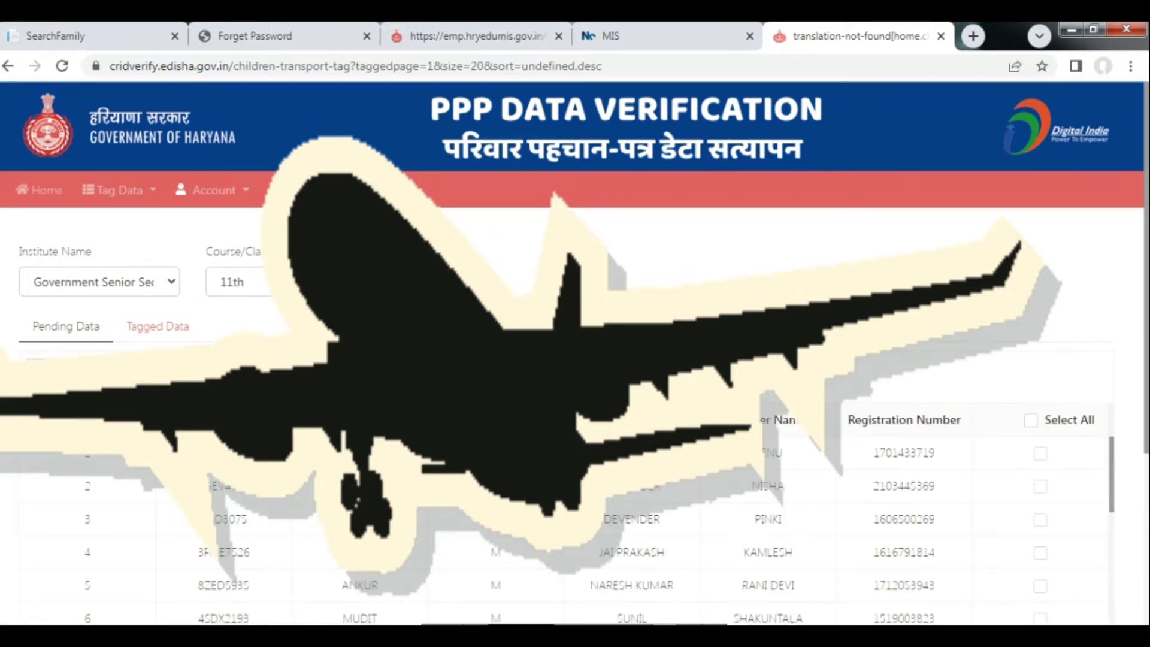
scroll(575, 359, down, 5)
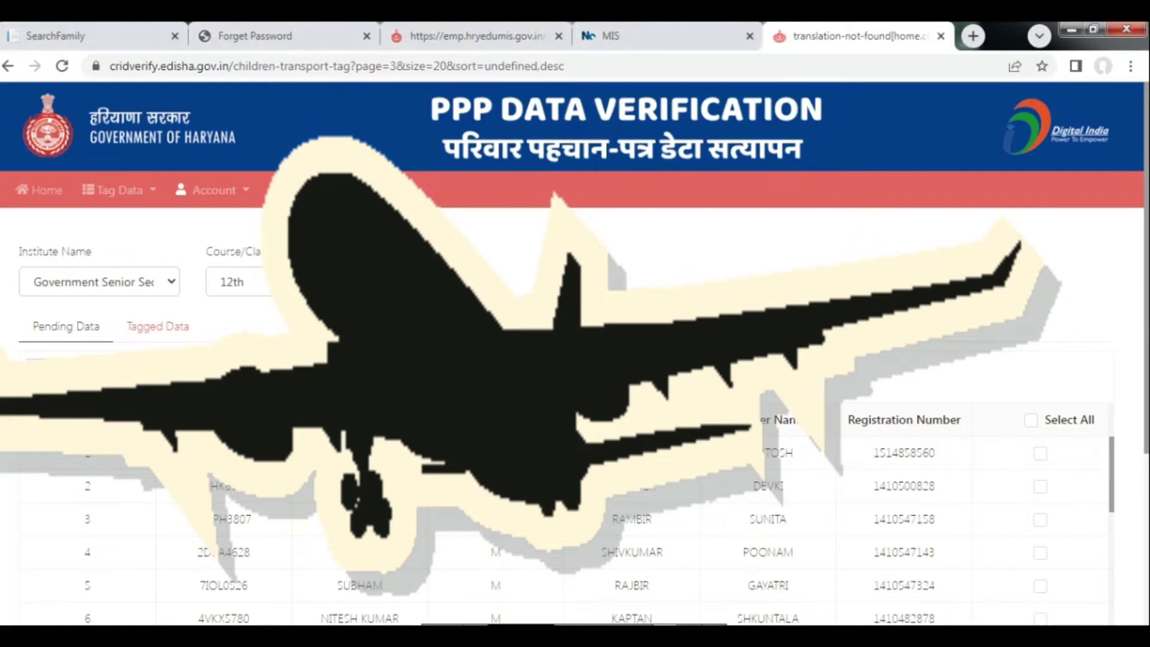
Step: Review the pending transport records of class 12th on pages 3 and 4
scroll(575, 359, down, 10)
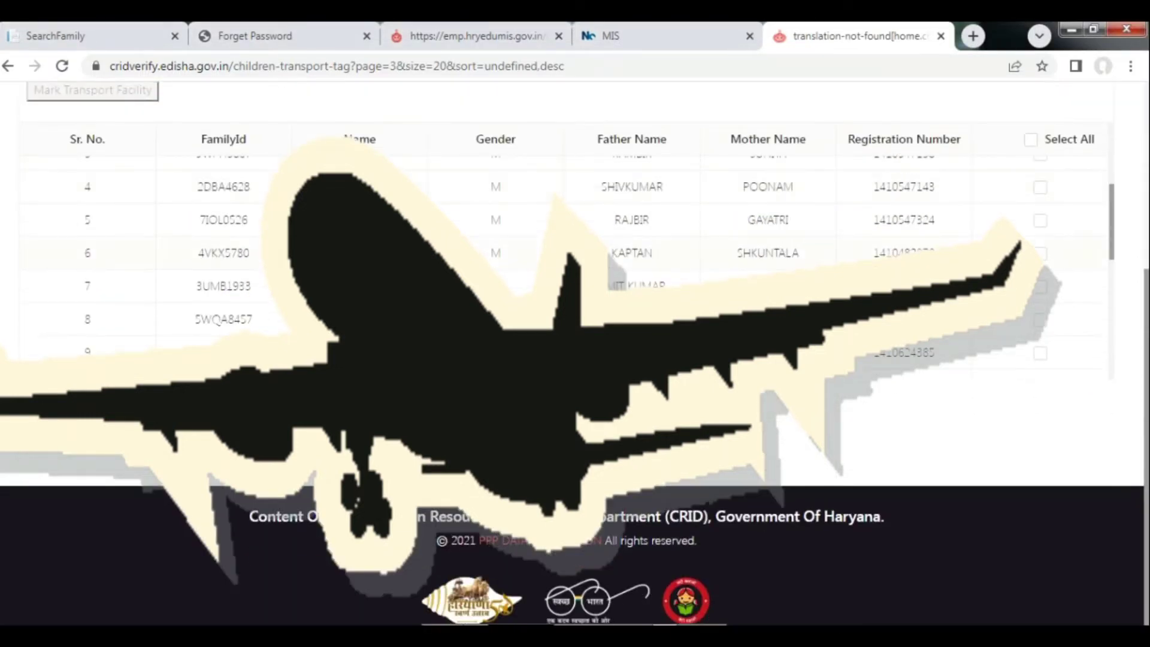
scroll(565, 257, down, 1)
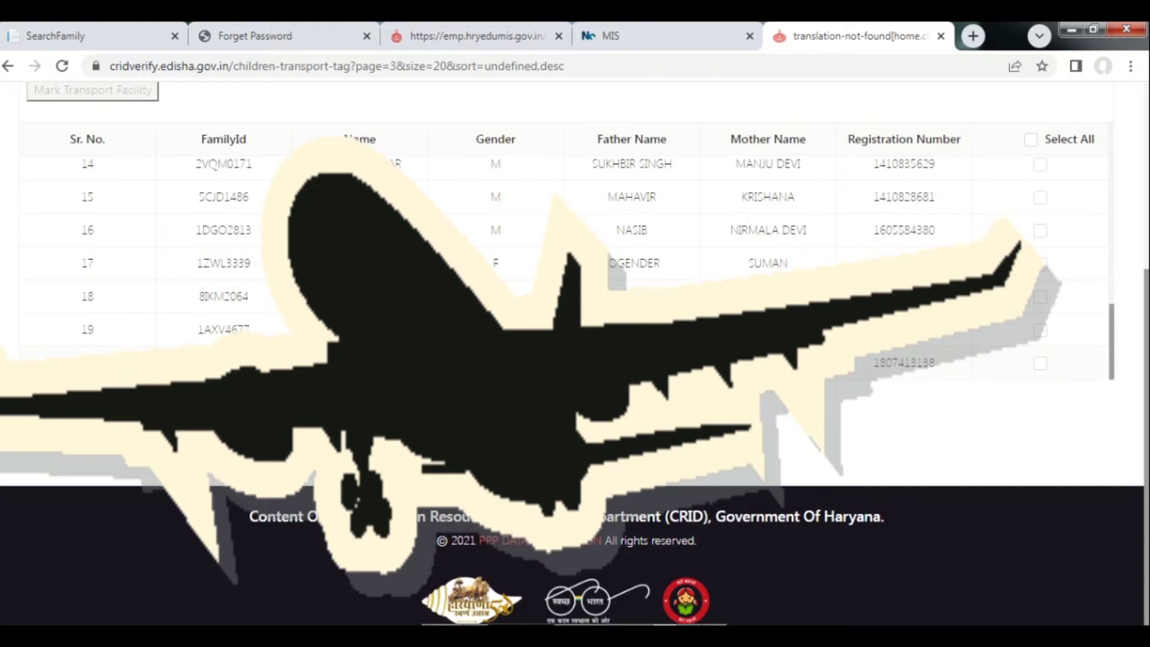
scroll(566, 258, up, 1)
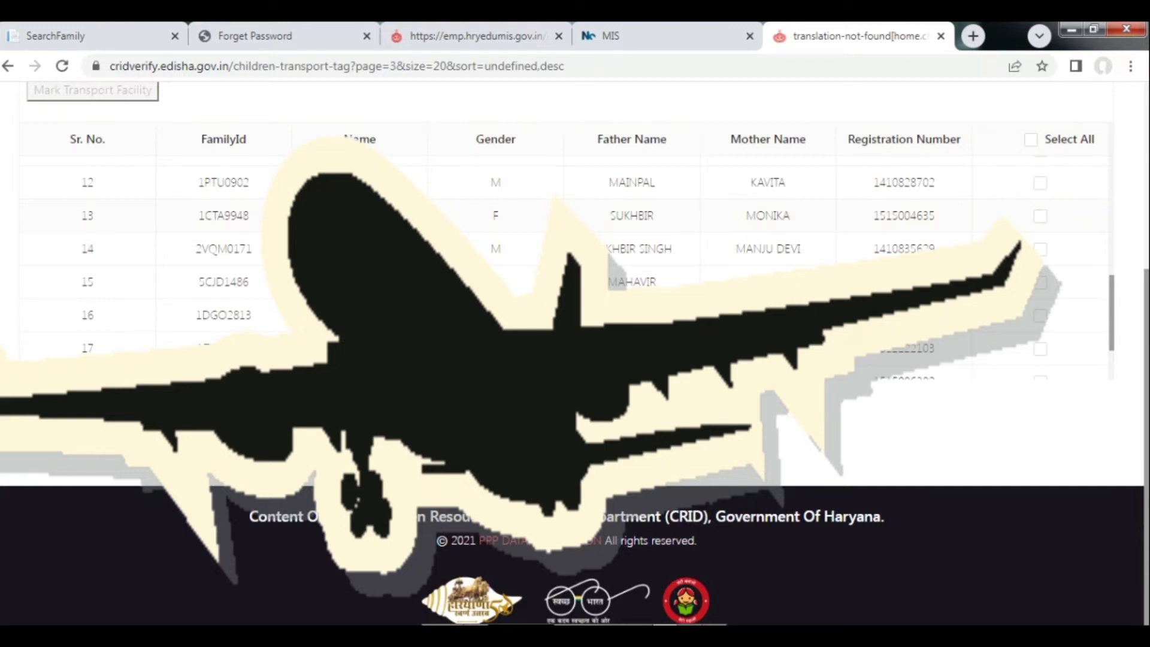
scroll(566, 257, up, 2)
scroll(566, 258, up, 3)
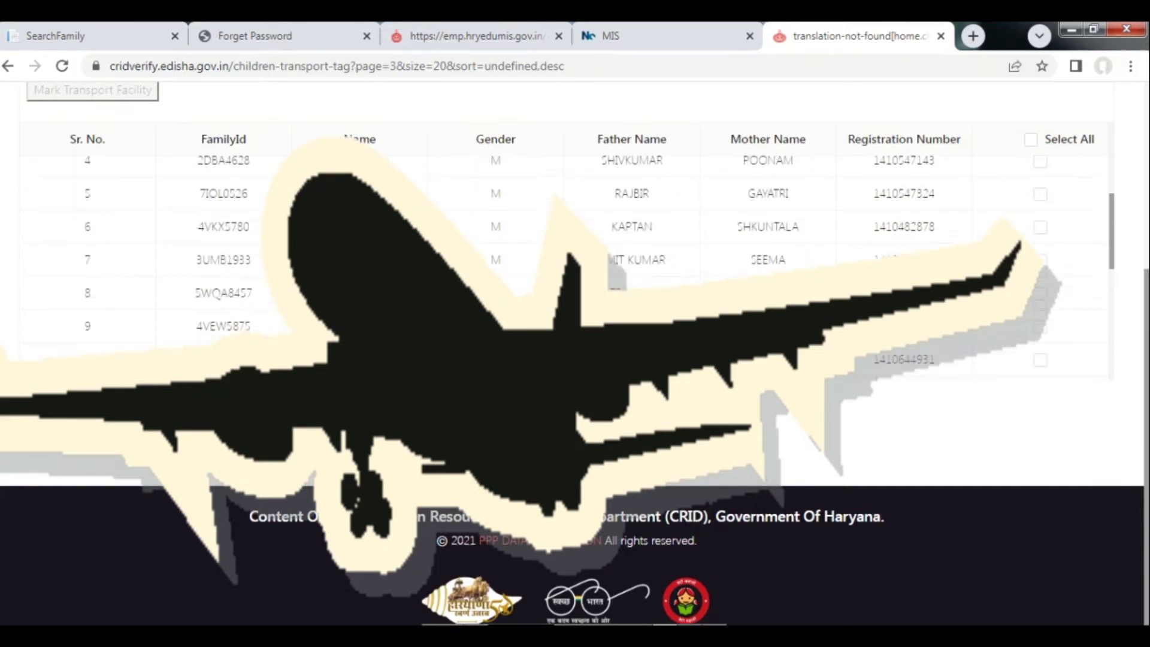
scroll(566, 258, down, 6)
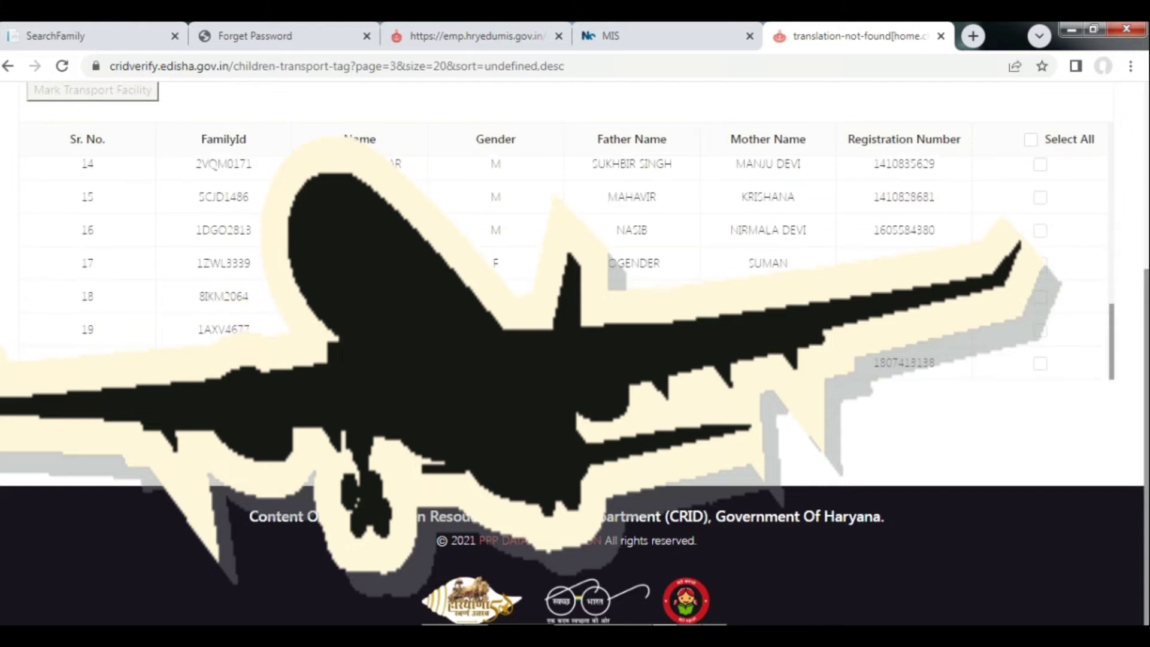
click(598, 442)
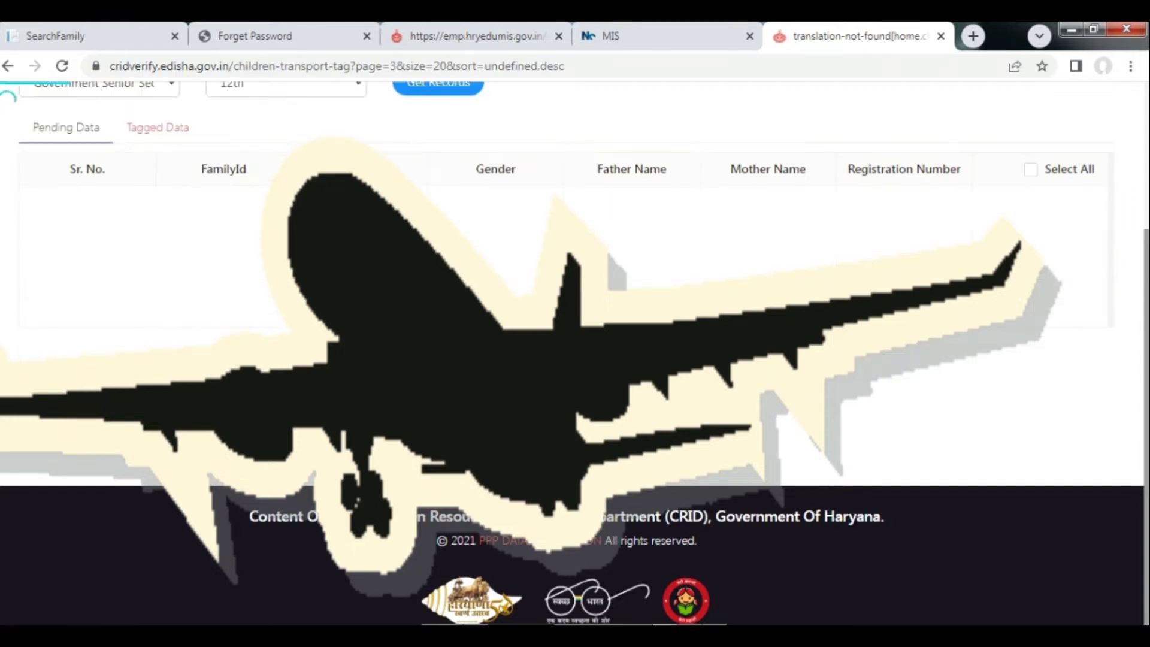
scroll(572, 359, up, 1)
scroll(572, 359, down, 1)
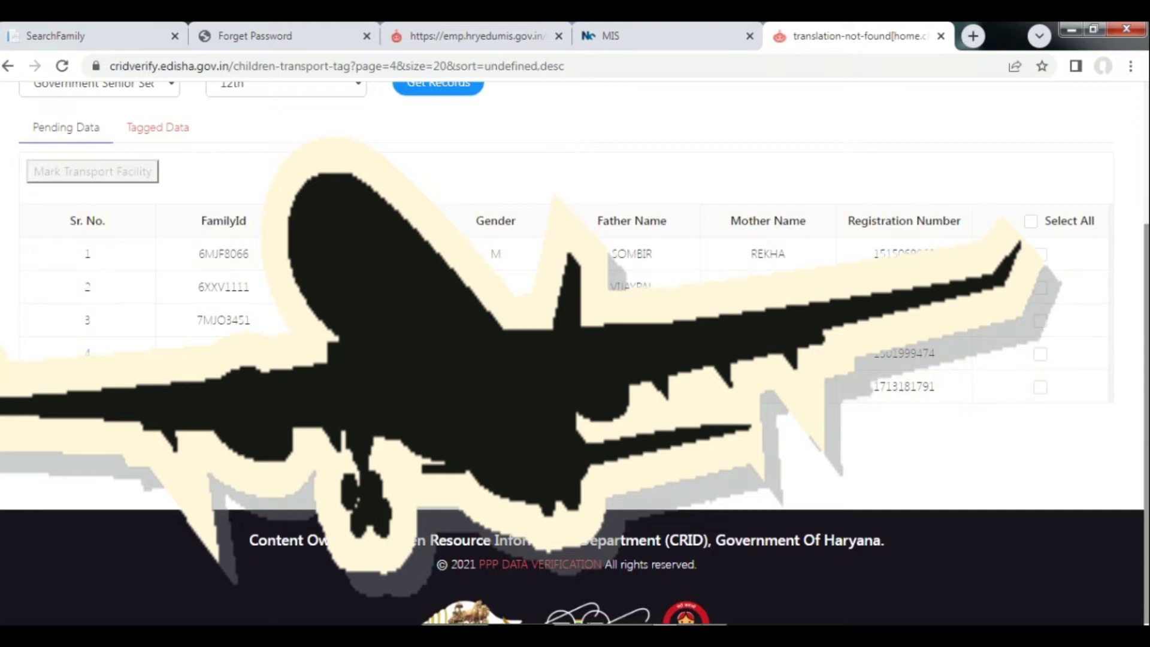
Step: Check the tagged data for class 12th and return to page 1 of its pending records
click(157, 128)
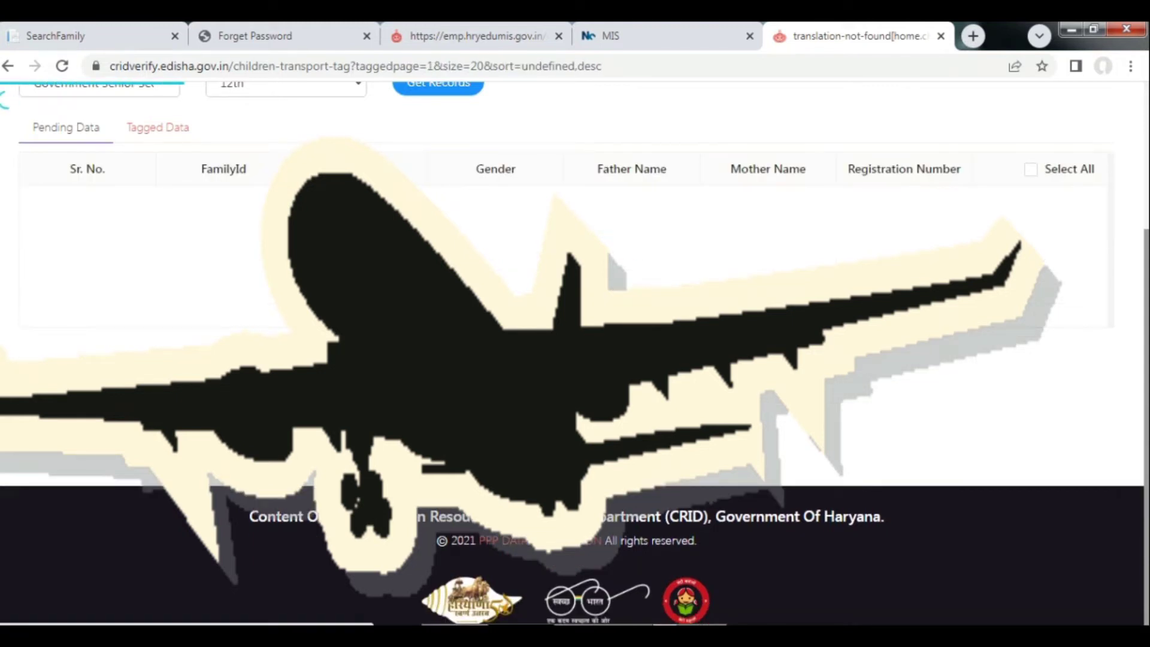
scroll(563, 344, down, 5)
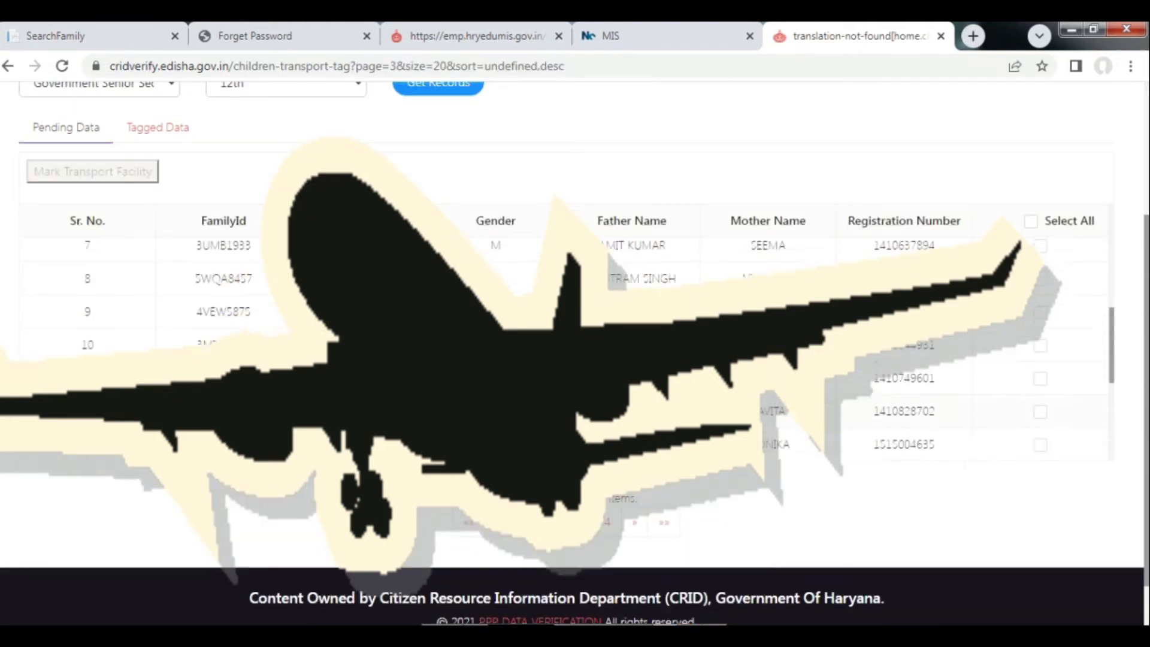
scroll(572, 335, down, 2)
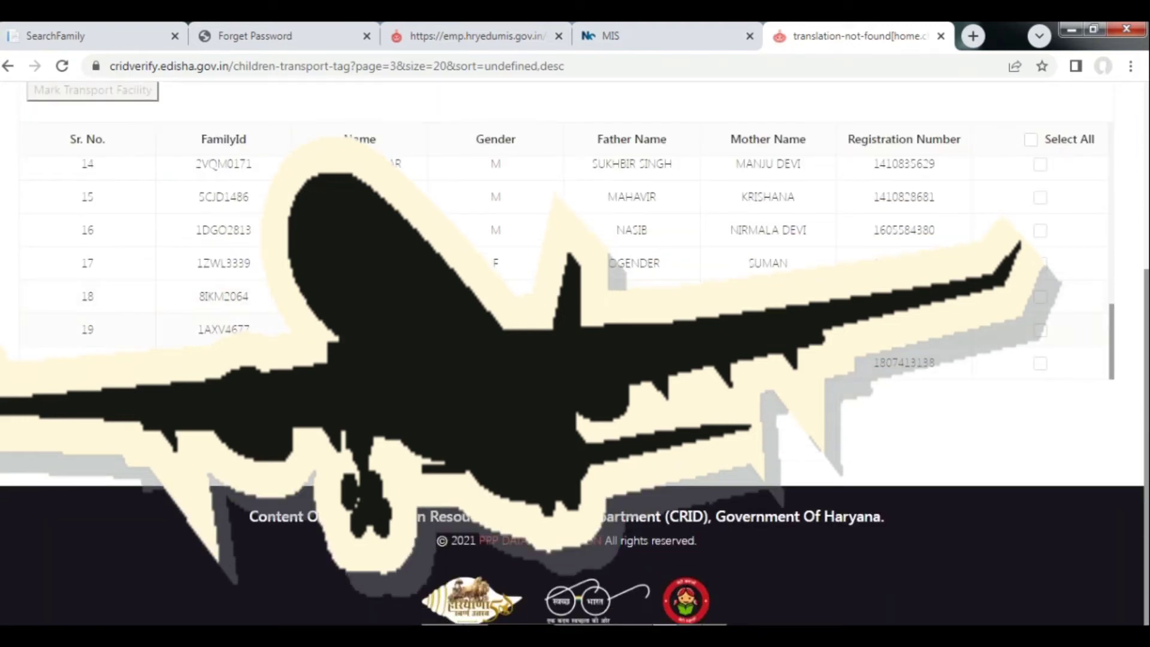
click(527, 440)
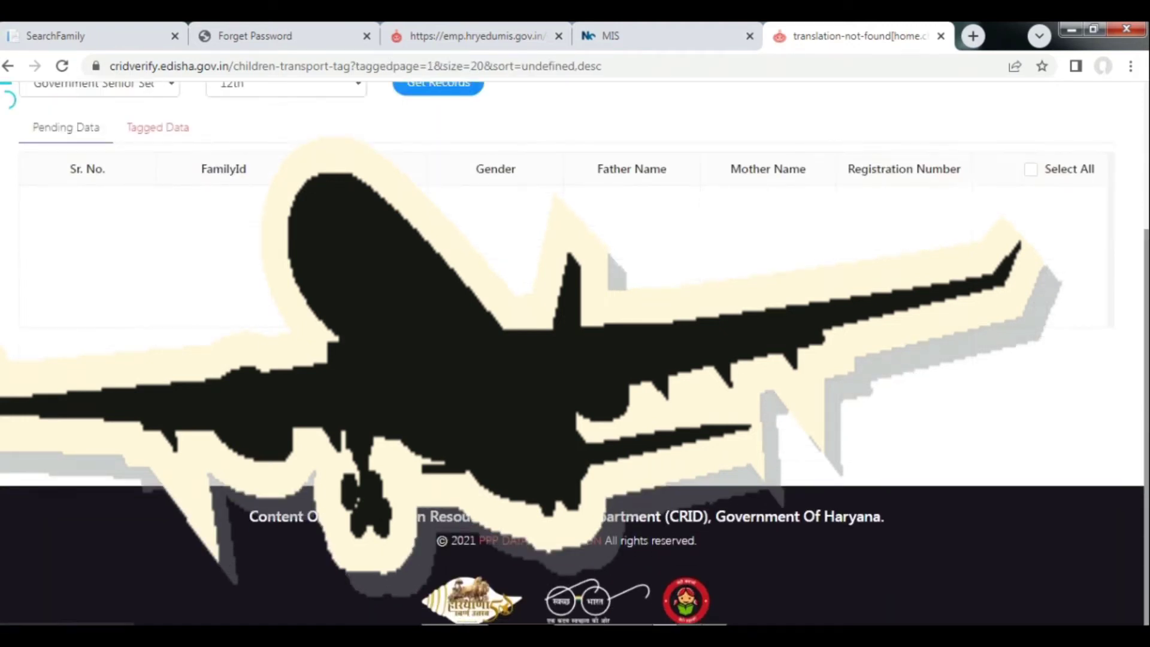
scroll(527, 440, up, 3)
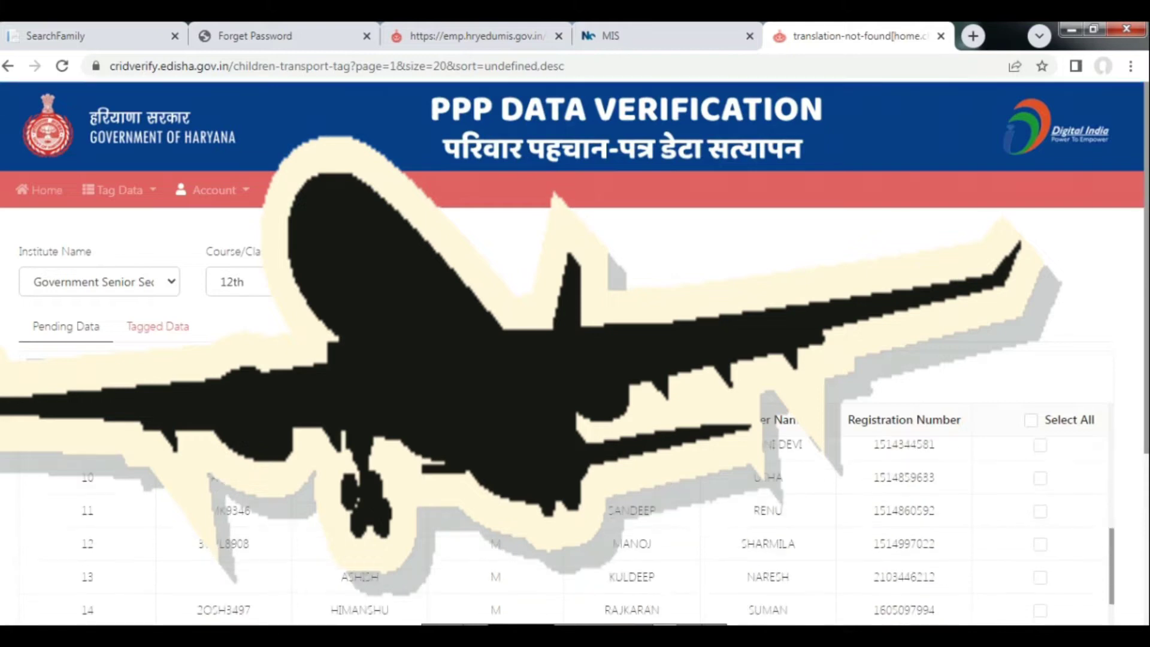
Step: Mark the transport facility as NO for all class 12th students on page 1 and confirm it is not required
click(1030, 420)
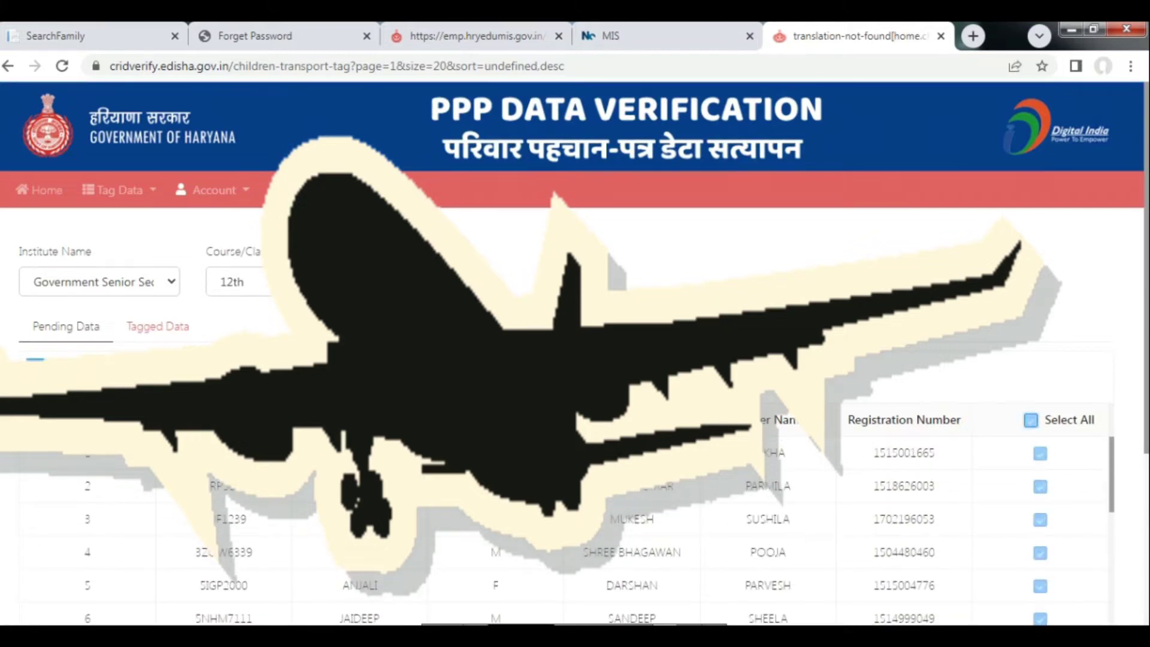
scroll(572, 353, down, 4)
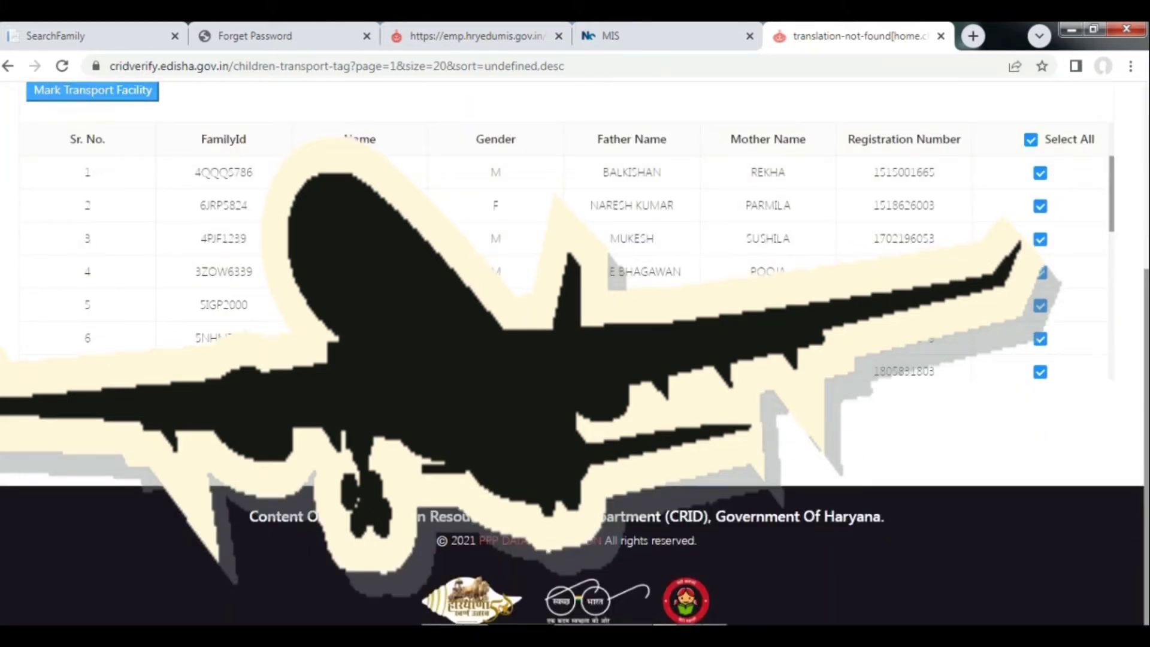
click(92, 91)
click(355, 201)
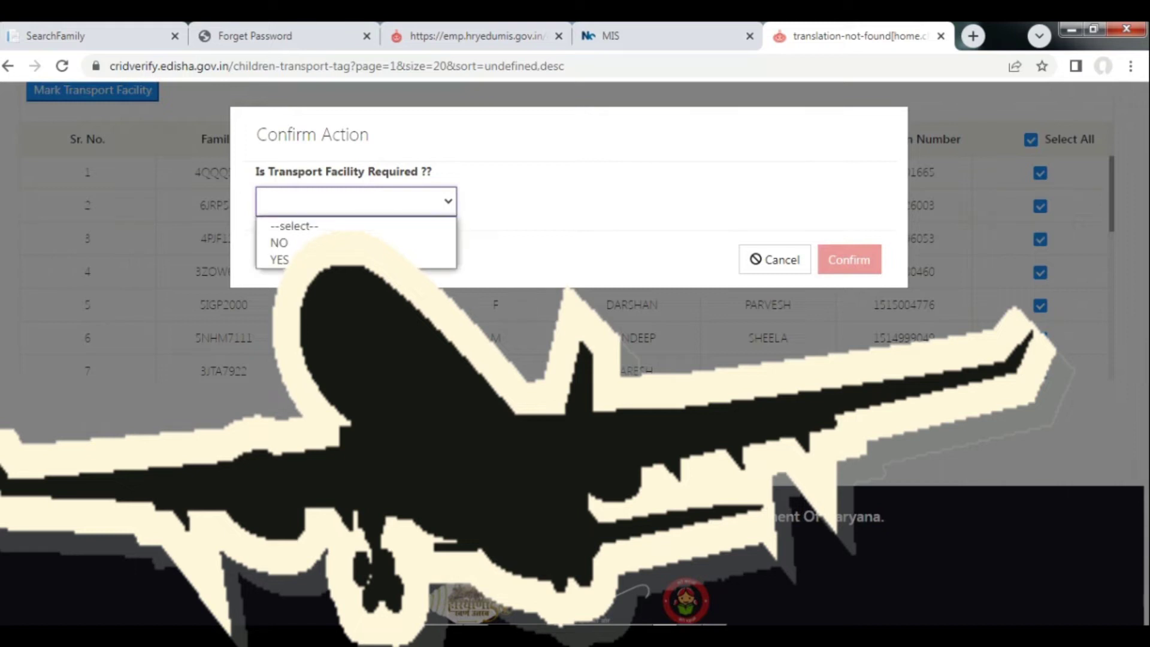
click(356, 242)
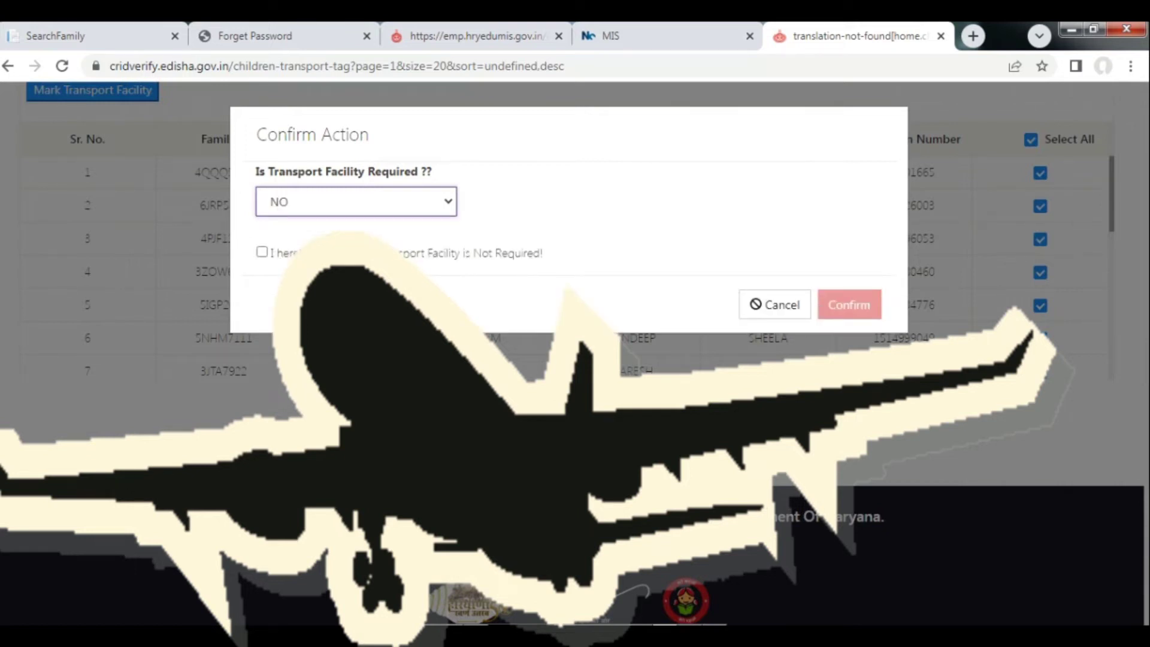
click(262, 252)
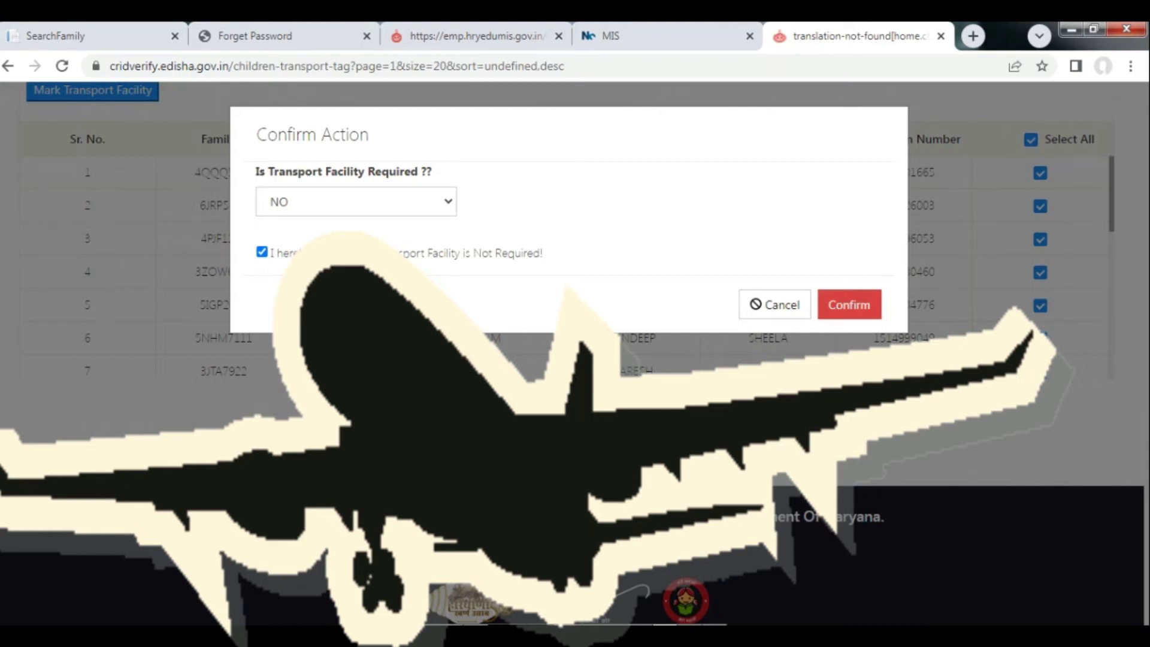
click(849, 304)
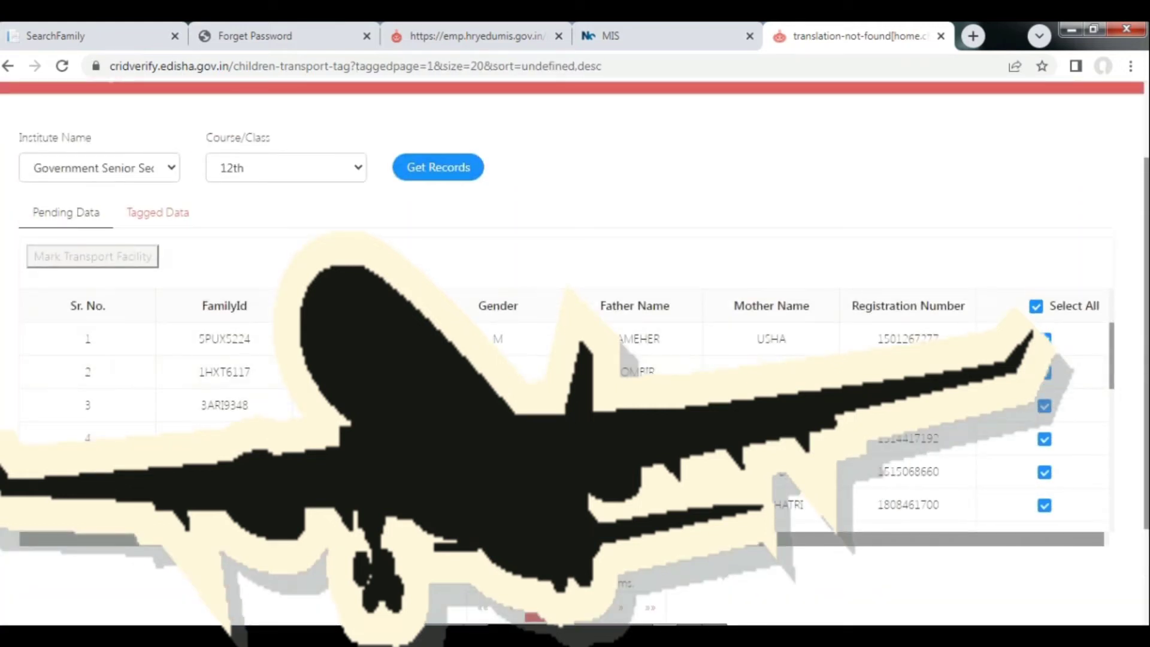
Step: Mark the transport facility as YES for the student in row 13 on page 3 of class 11th's pending records, confirming it is required
scroll(562, 269, down, 10)
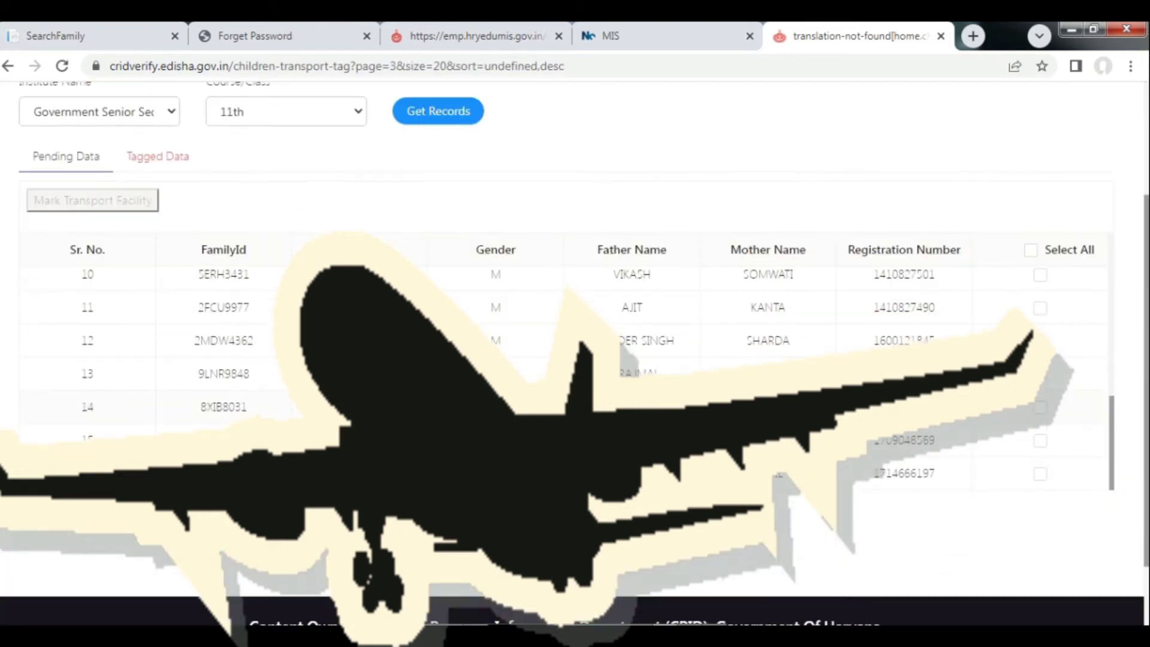
scroll(563, 383, up, 5)
scroll(563, 377, down, 5)
drag(603, 374, 760, 374)
click(1039, 373)
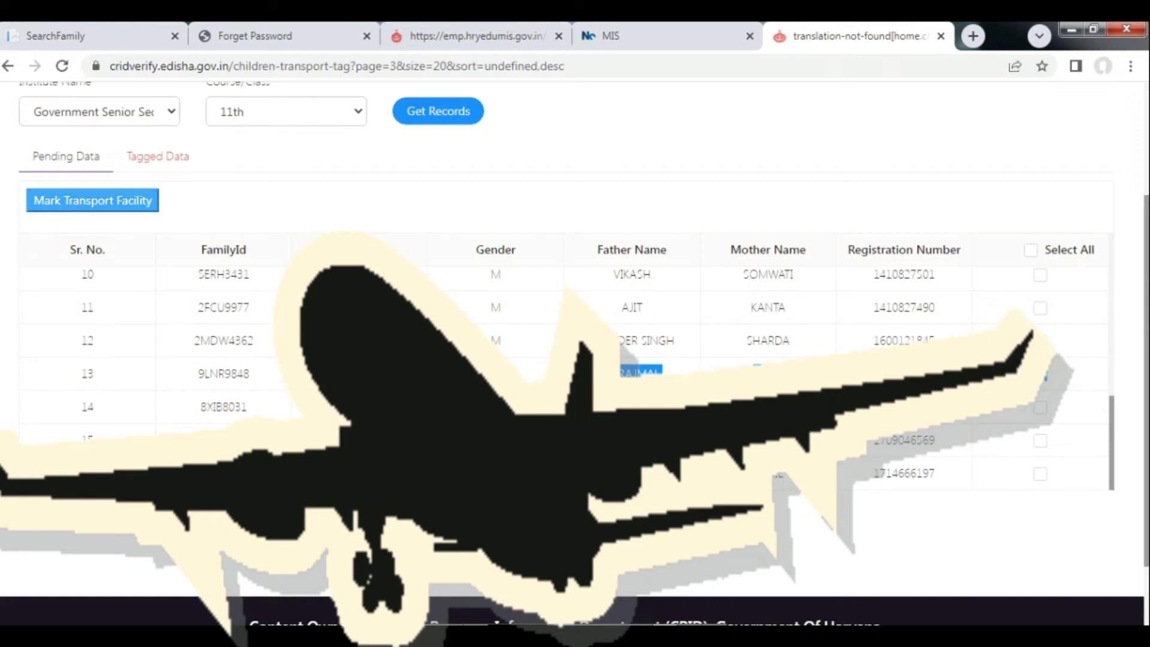
click(92, 200)
click(355, 201)
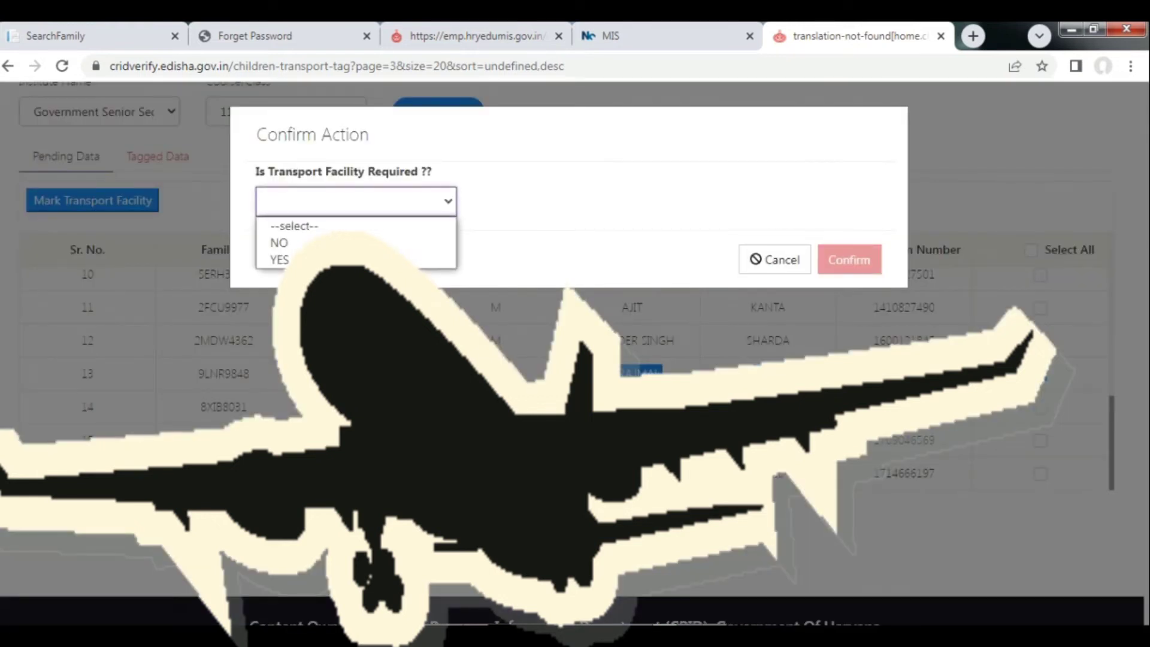
click(323, 259)
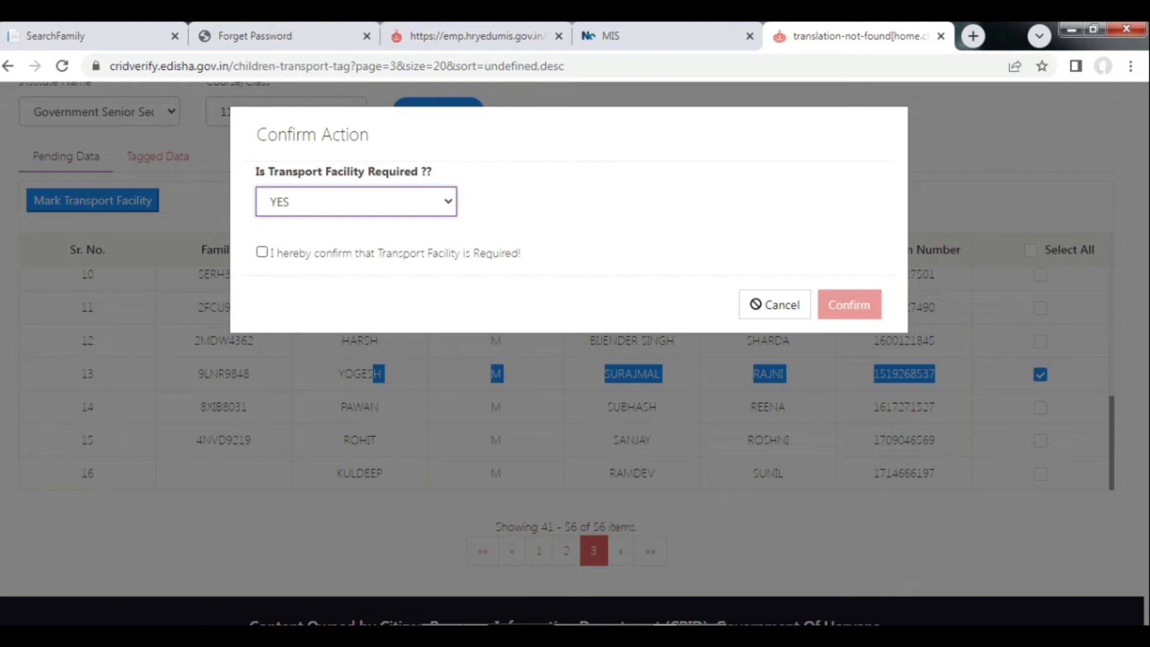
click(262, 252)
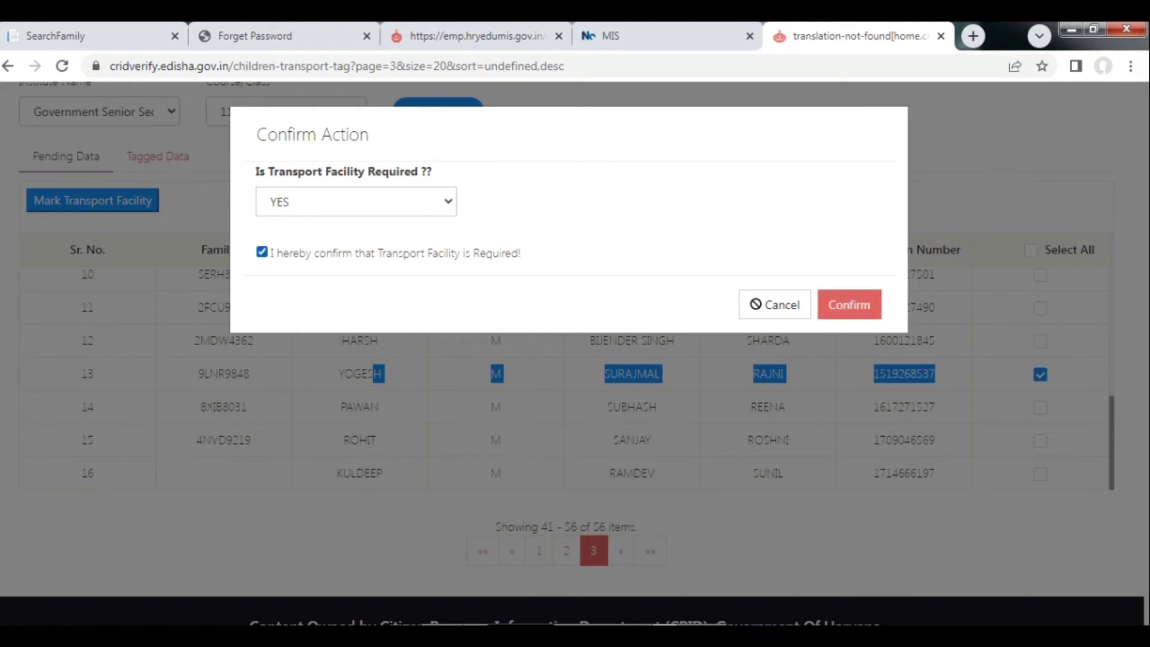
click(849, 304)
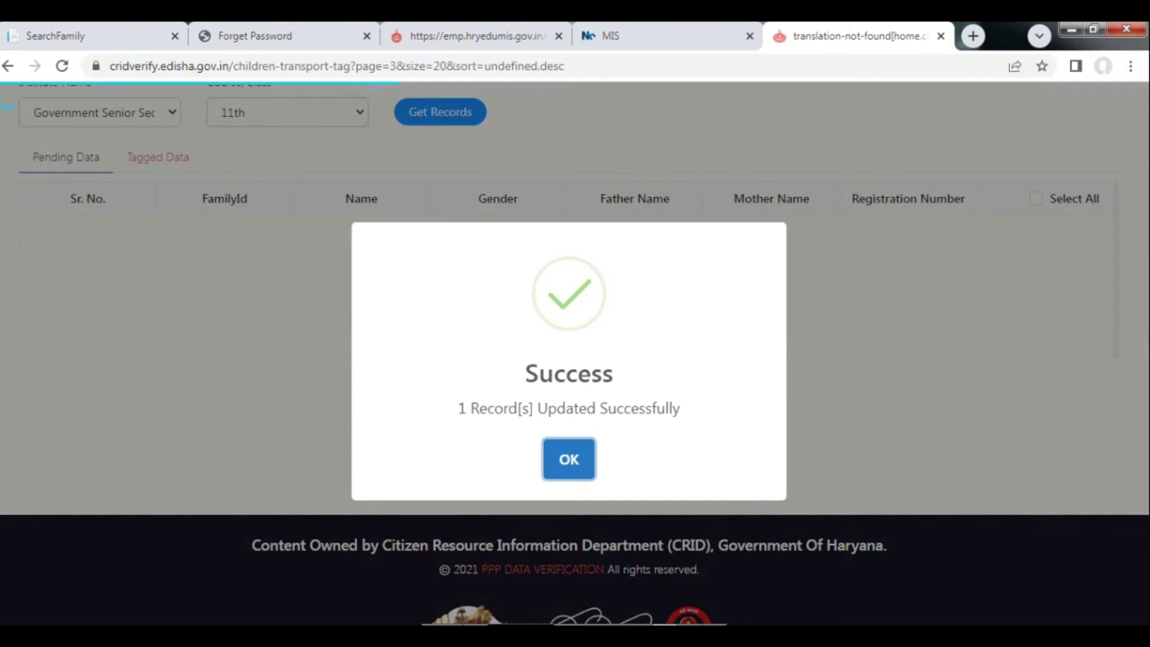
drag(471, 408, 680, 407)
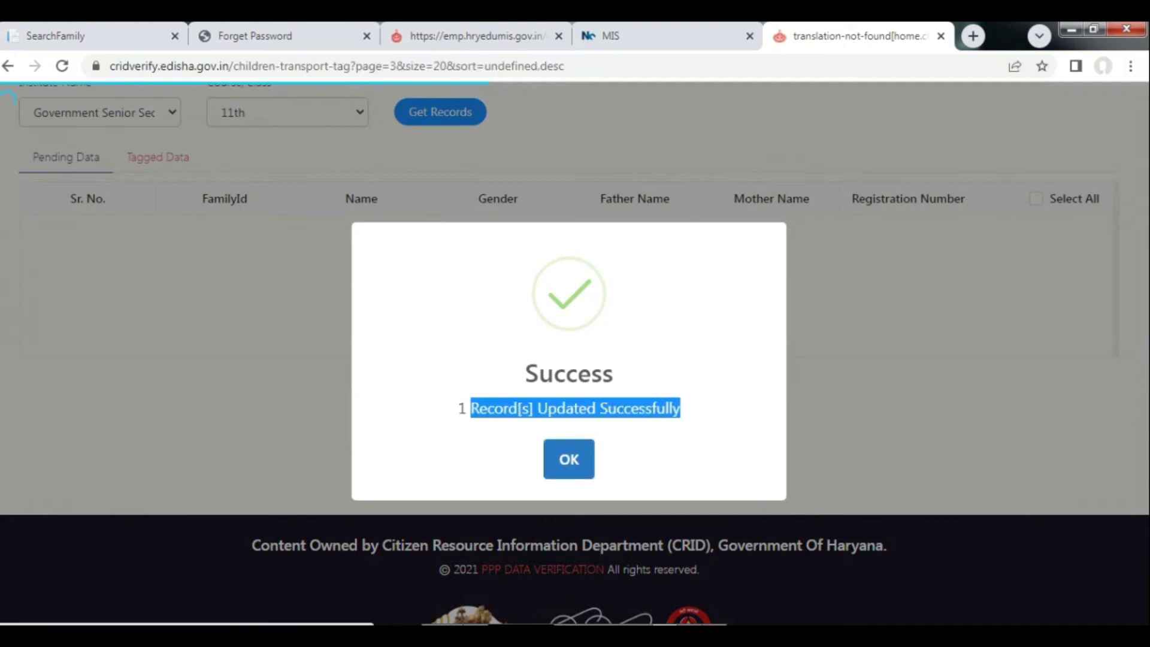
click(568, 459)
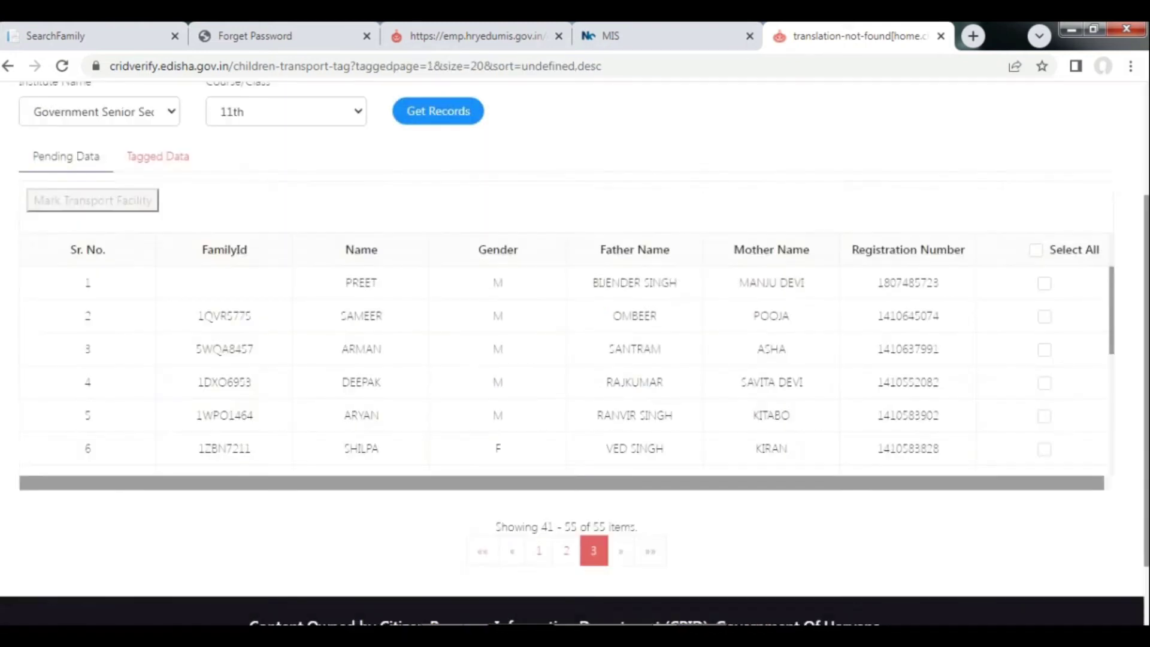
Step: Check the tagged transport records for class 11th
click(158, 156)
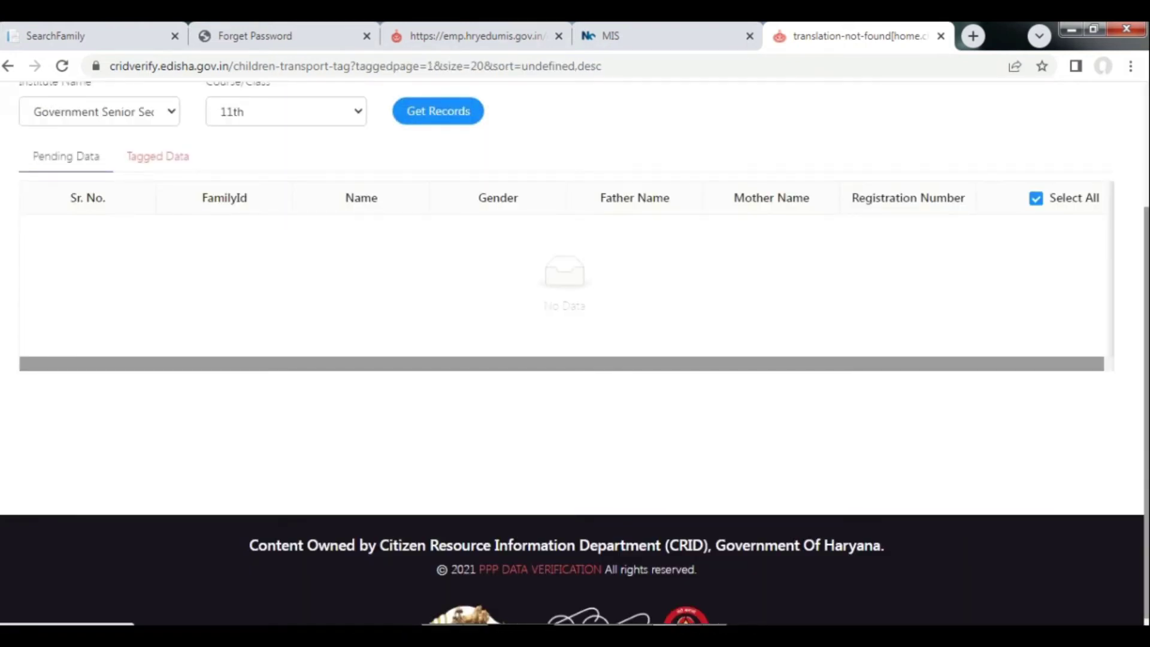
scroll(574, 299, up, 3)
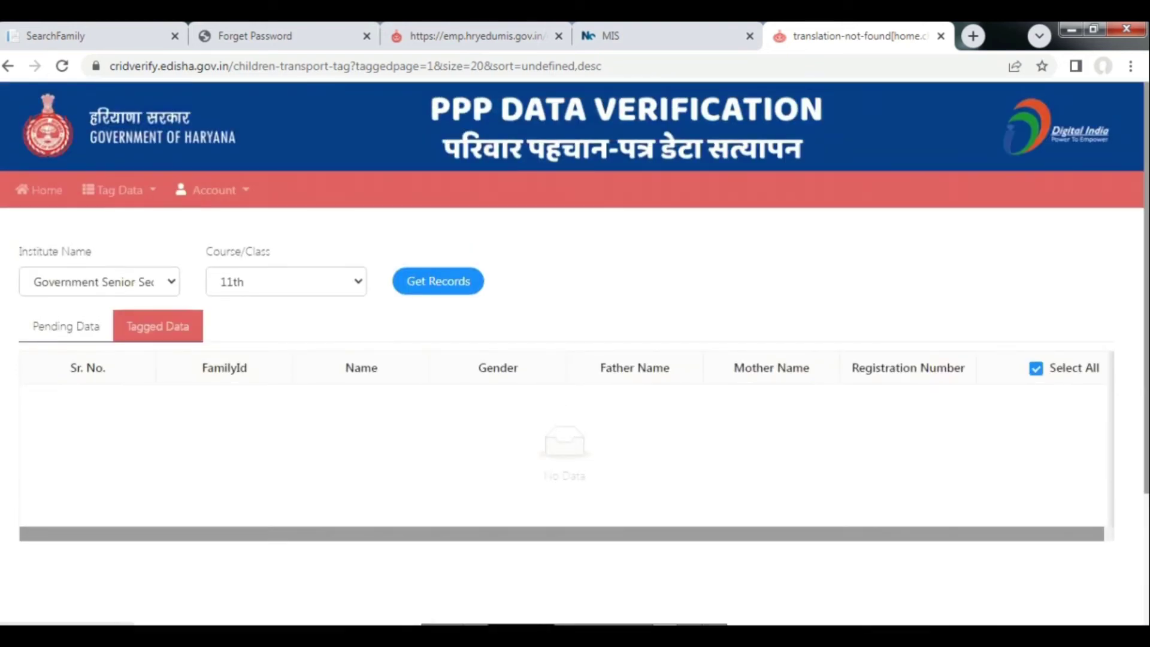
Step: Review the tagged and pending transport records for class 11th
click(158, 327)
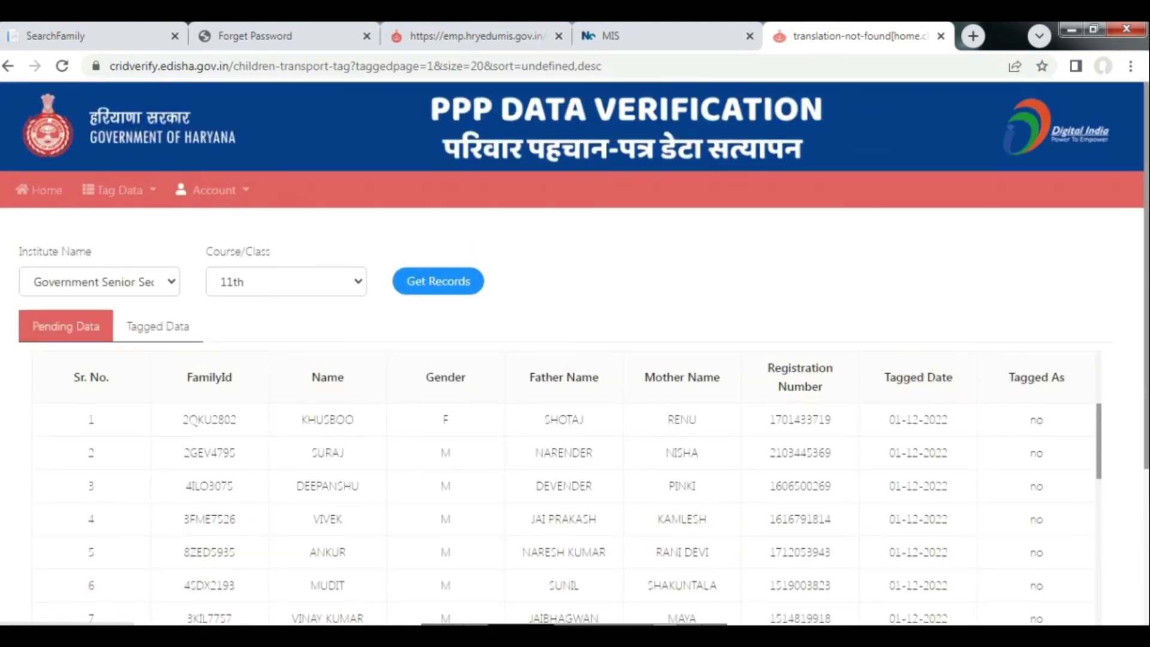
click(66, 326)
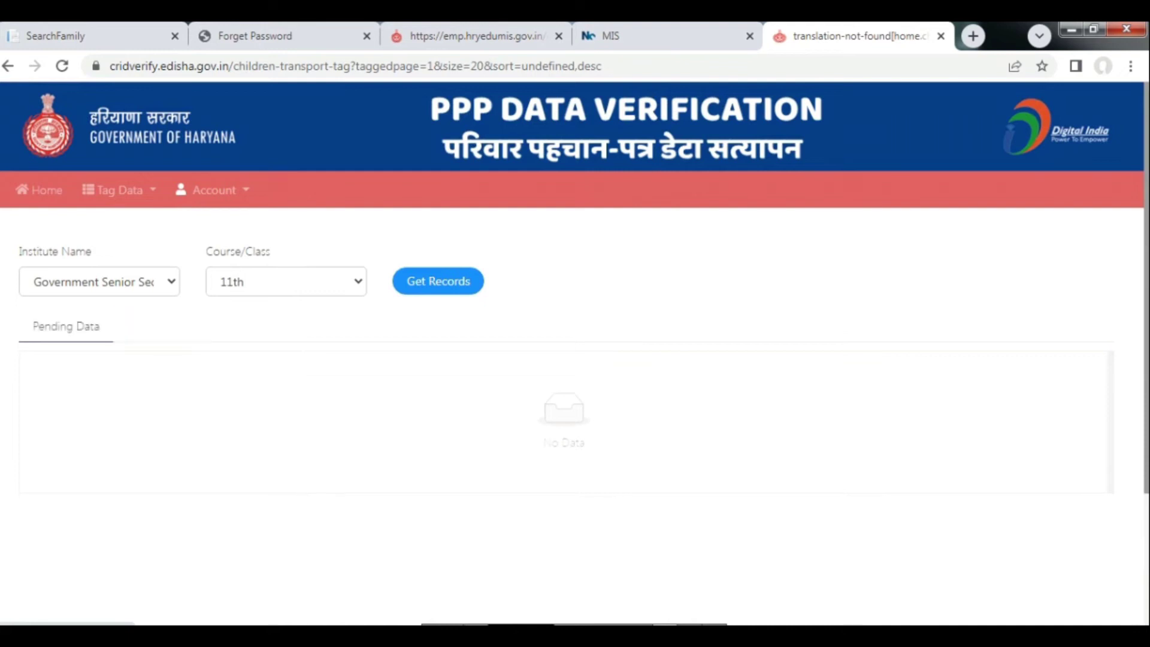
click(286, 280)
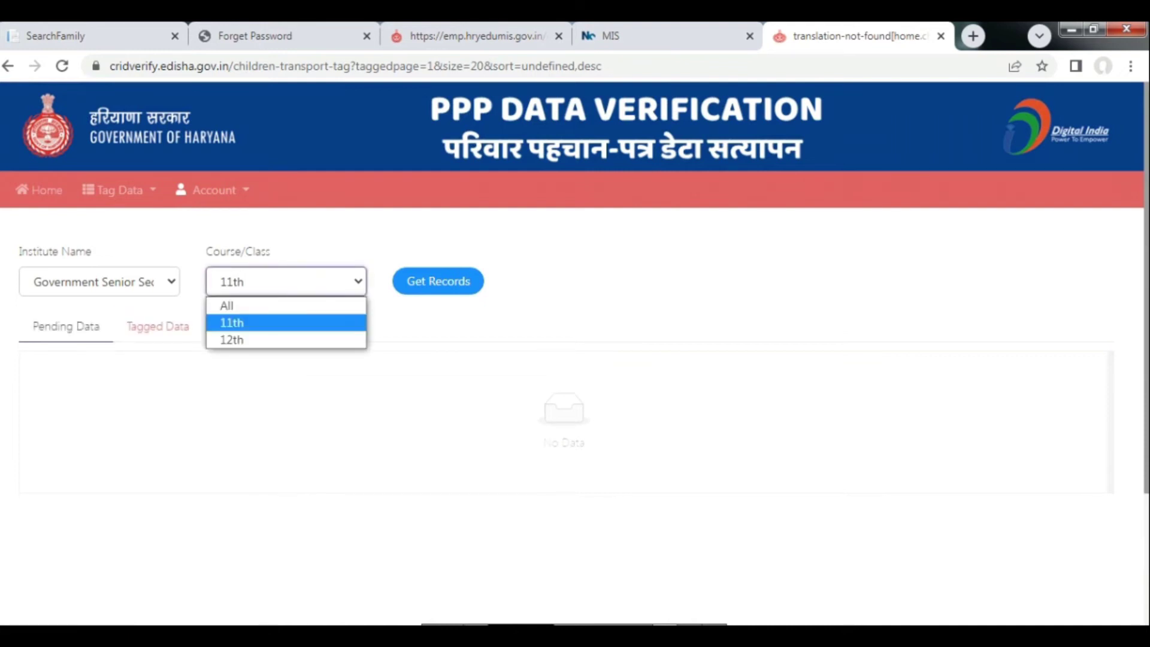
Step: Reopen Transport Tagging and retrieve the pending records of the Government Senior Secondary School for class 11th
click(119, 190)
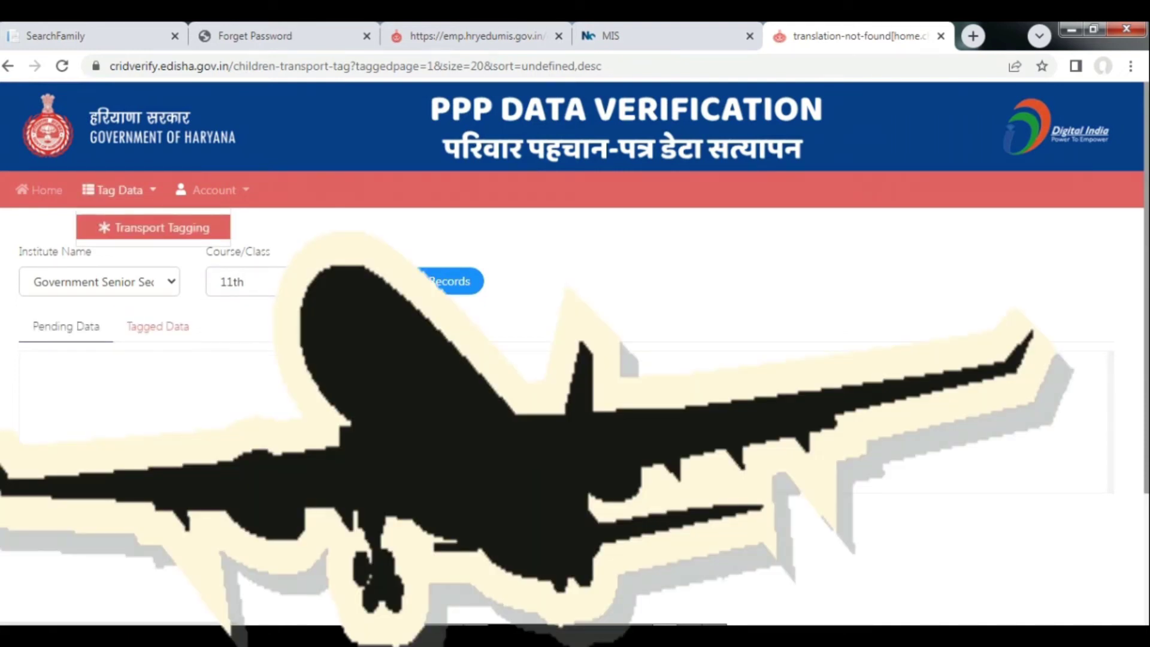
click(153, 227)
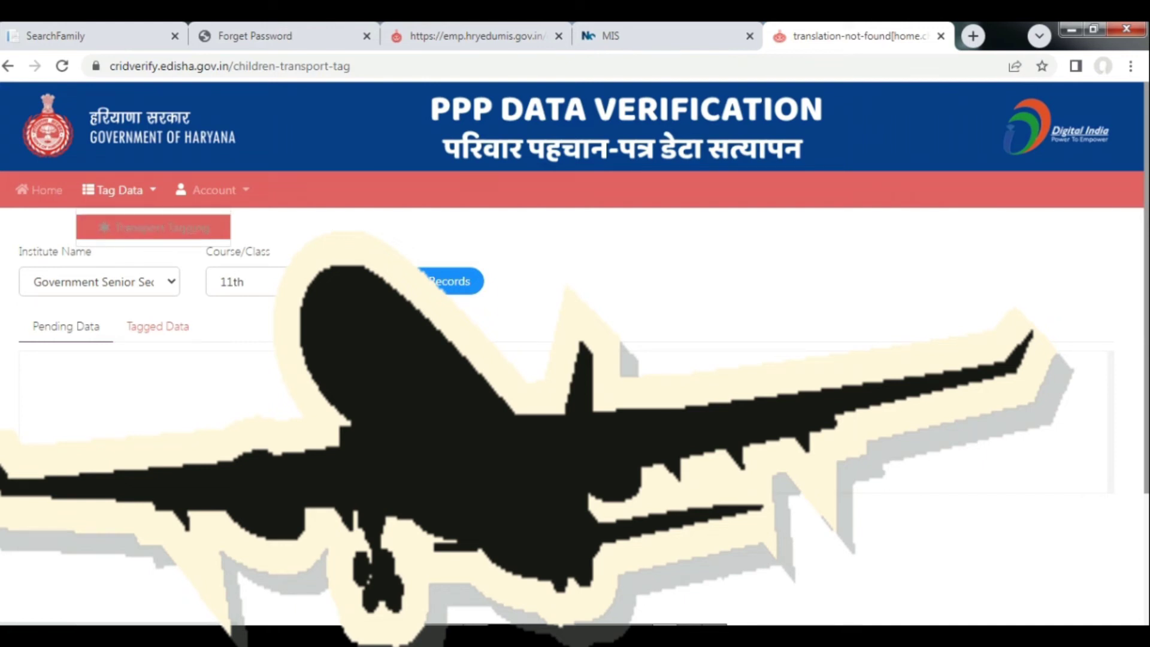
click(98, 281)
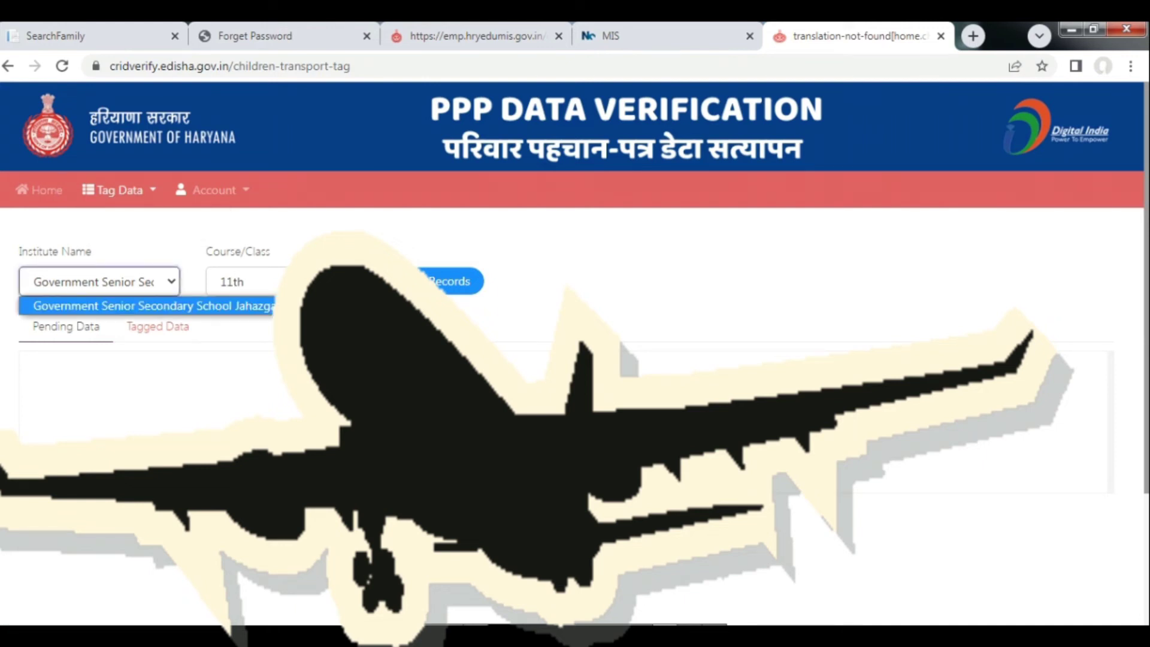
click(99, 306)
click(246, 281)
click(239, 305)
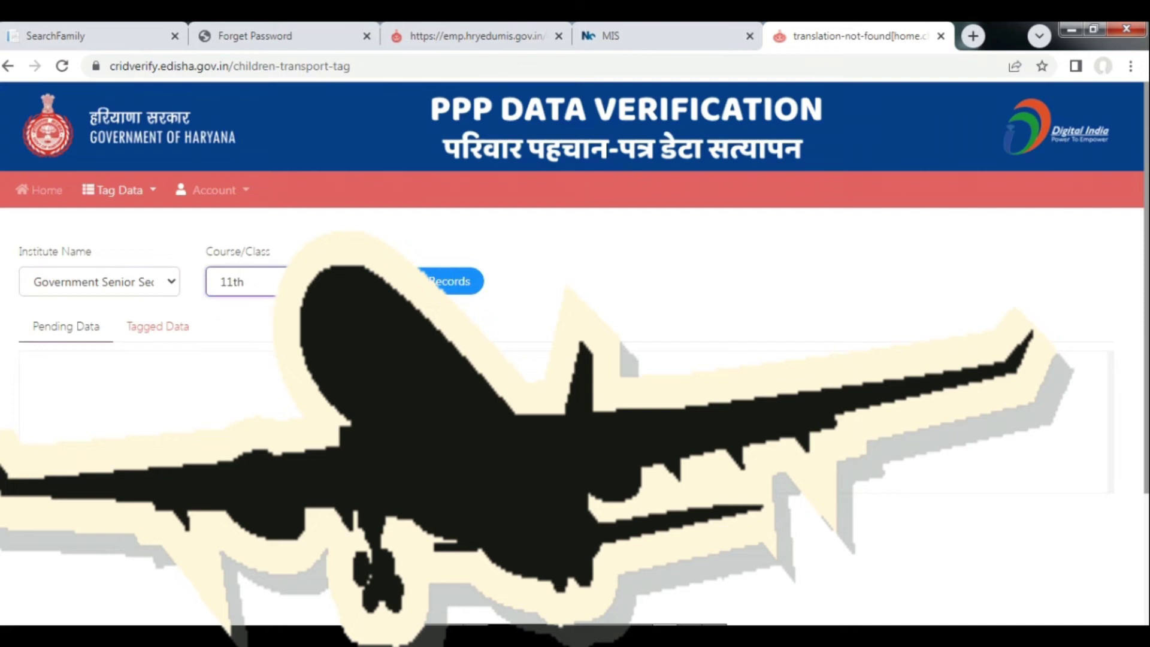
click(245, 282)
click(239, 323)
click(449, 281)
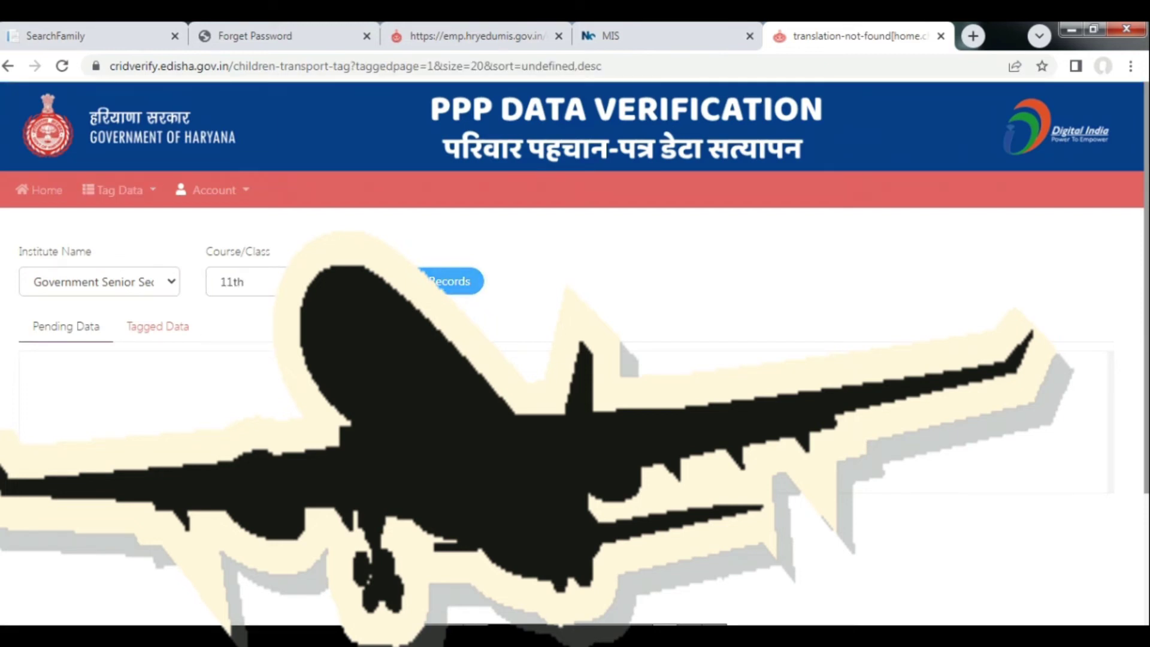
Step: Retrieve the records for class 12th and check how its students are tagged in the tagged data
click(246, 282)
click(233, 337)
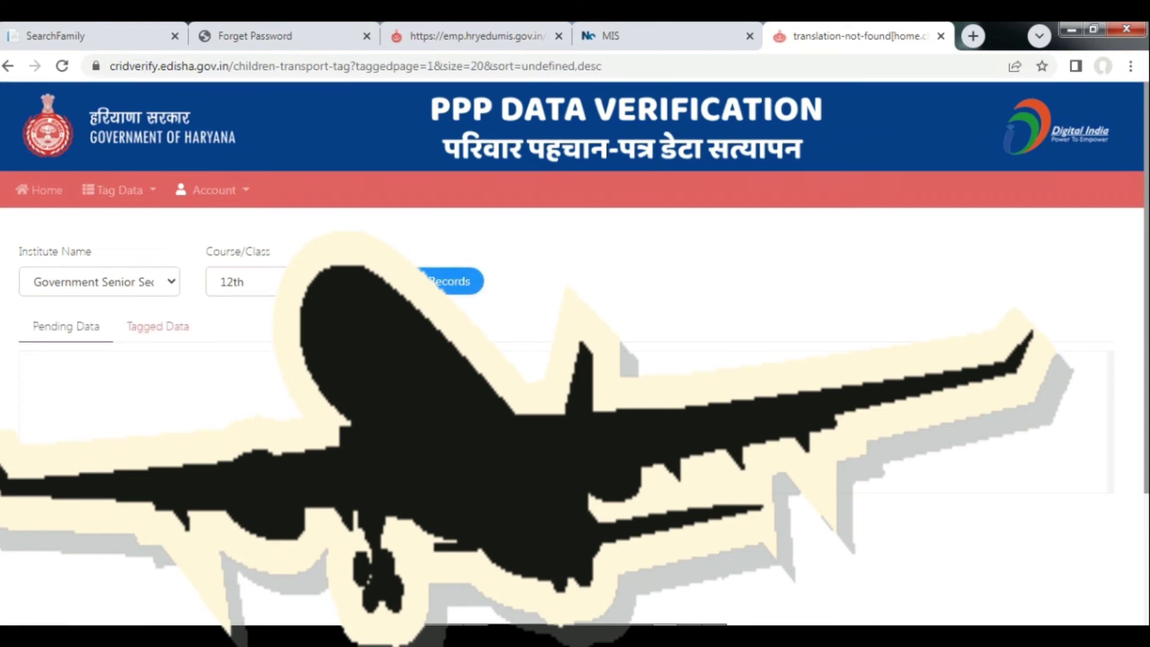
scroll(575, 353, down, 4)
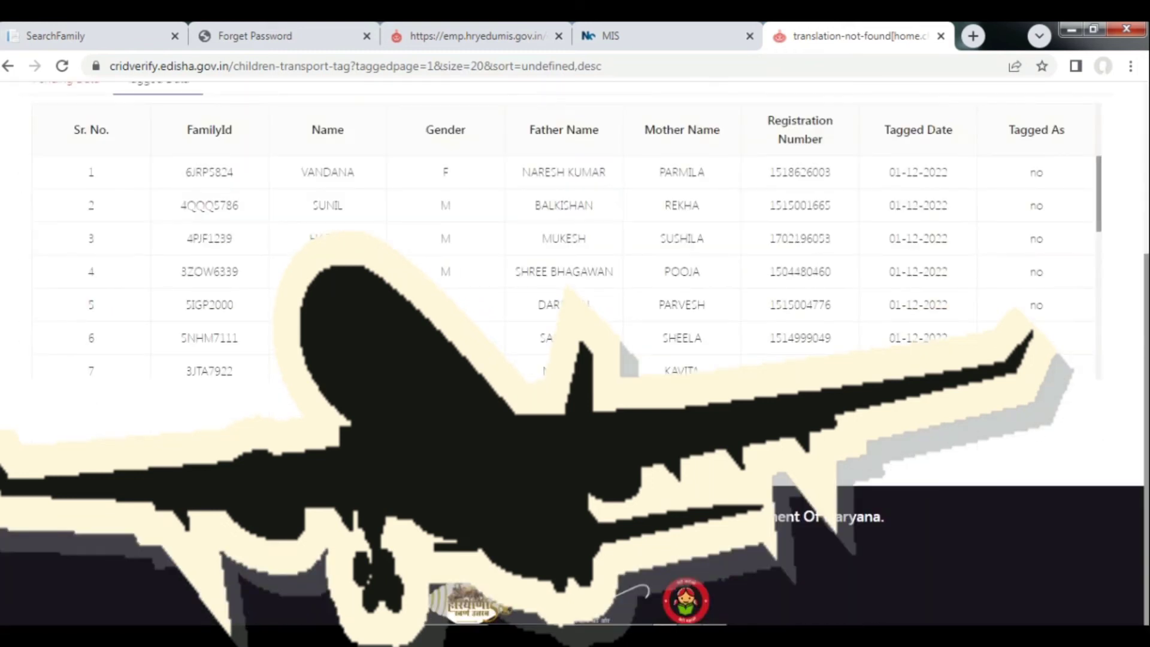
drag(89, 172, 1045, 271)
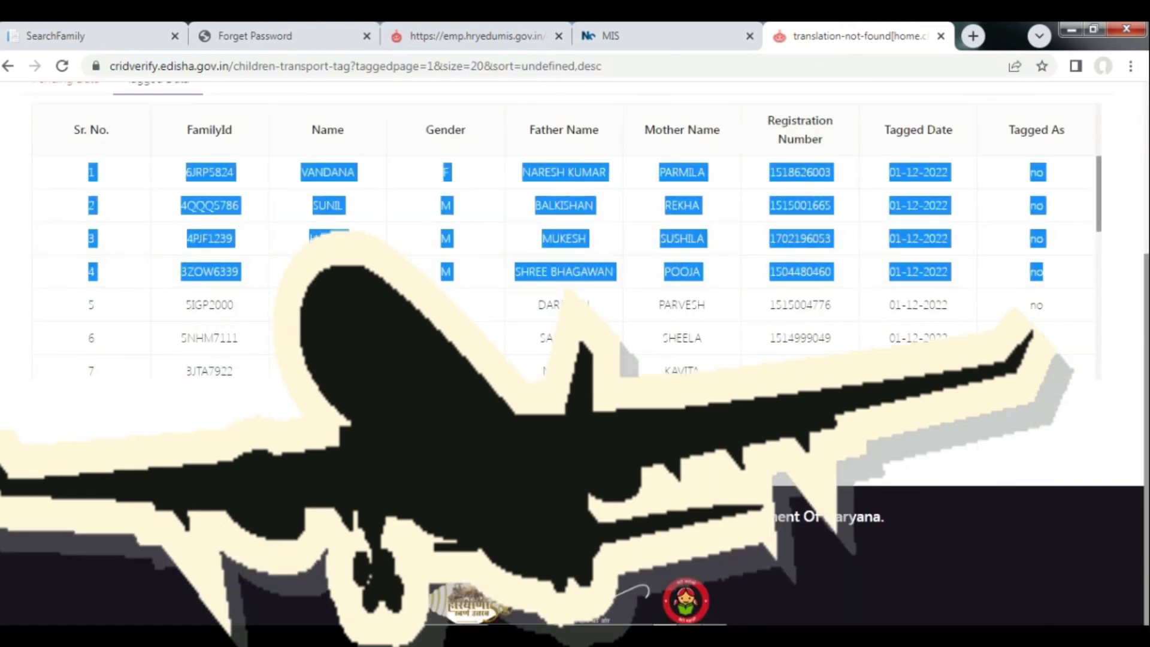
click(1045, 271)
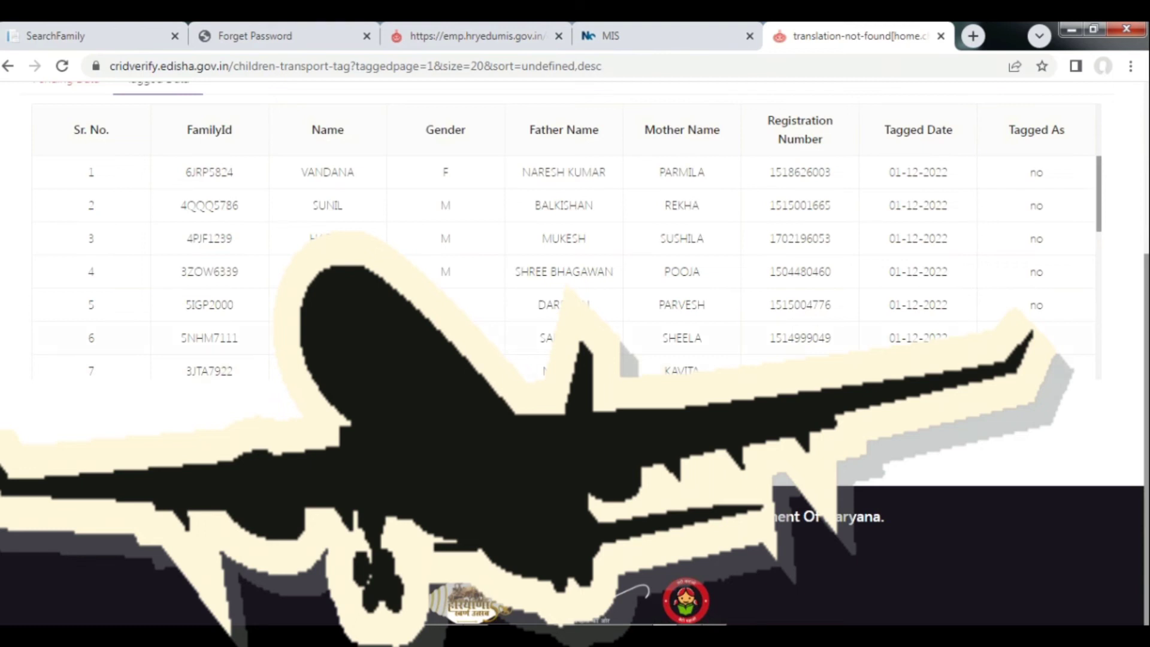
scroll(575, 353, up, 3)
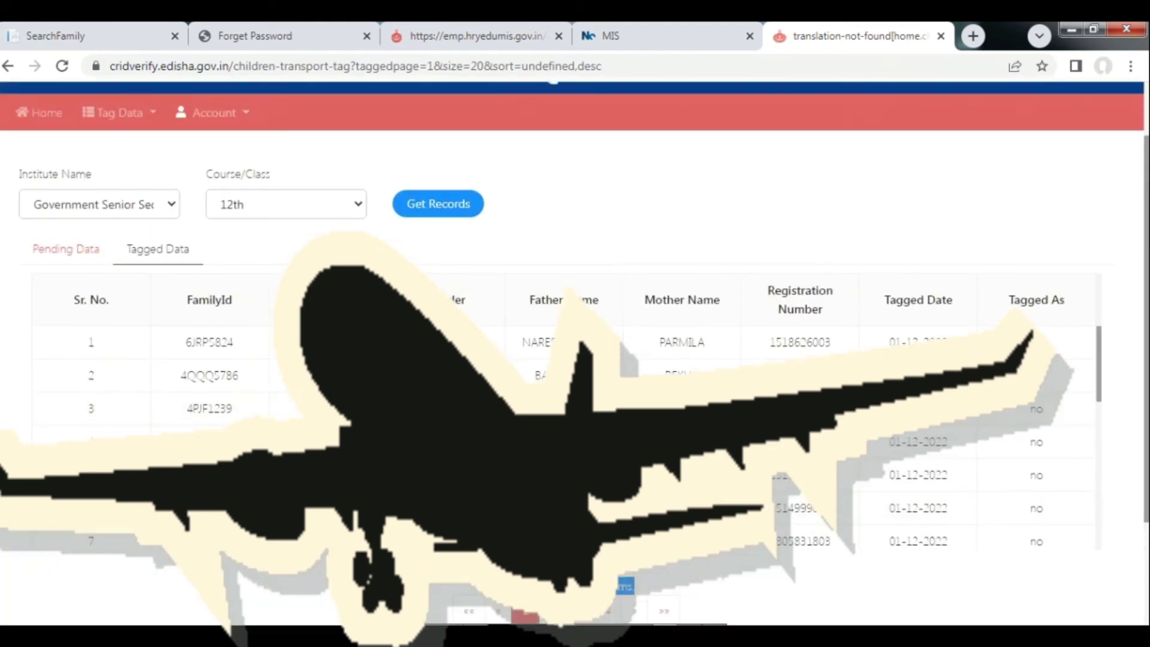
Step: Retrieve the class 11th records and check the tagged values through row 20 of the first page
click(286, 205)
click(285, 244)
click(438, 204)
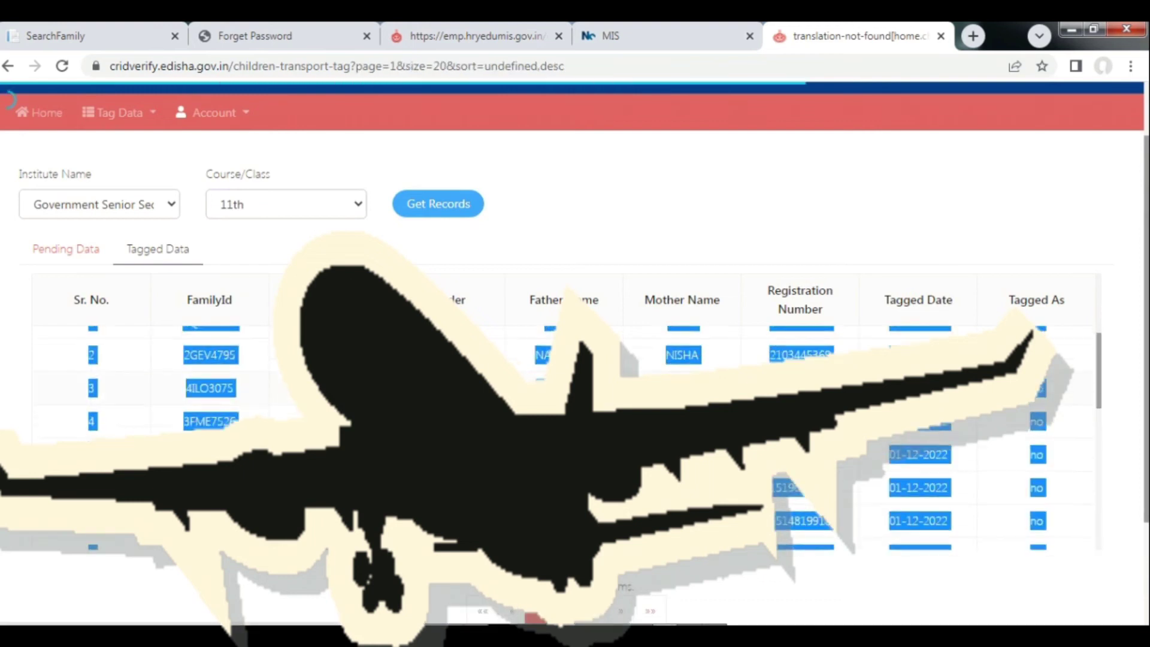
scroll(566, 437, down, 1)
scroll(574, 353, down, 2)
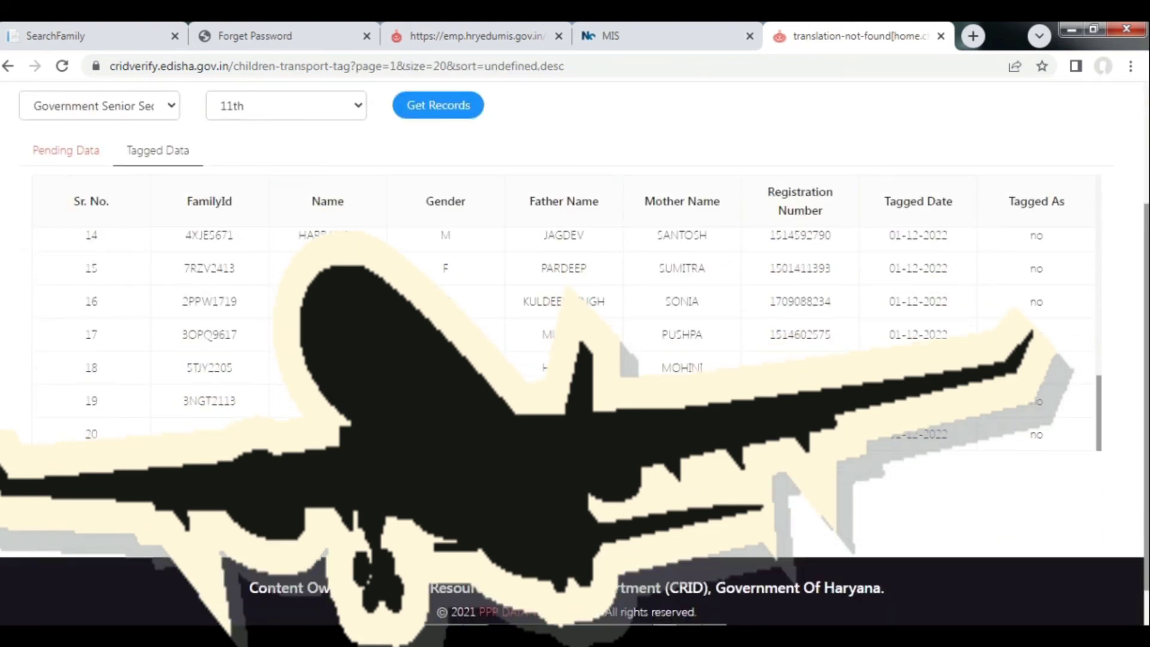
scroll(574, 354, up, 3)
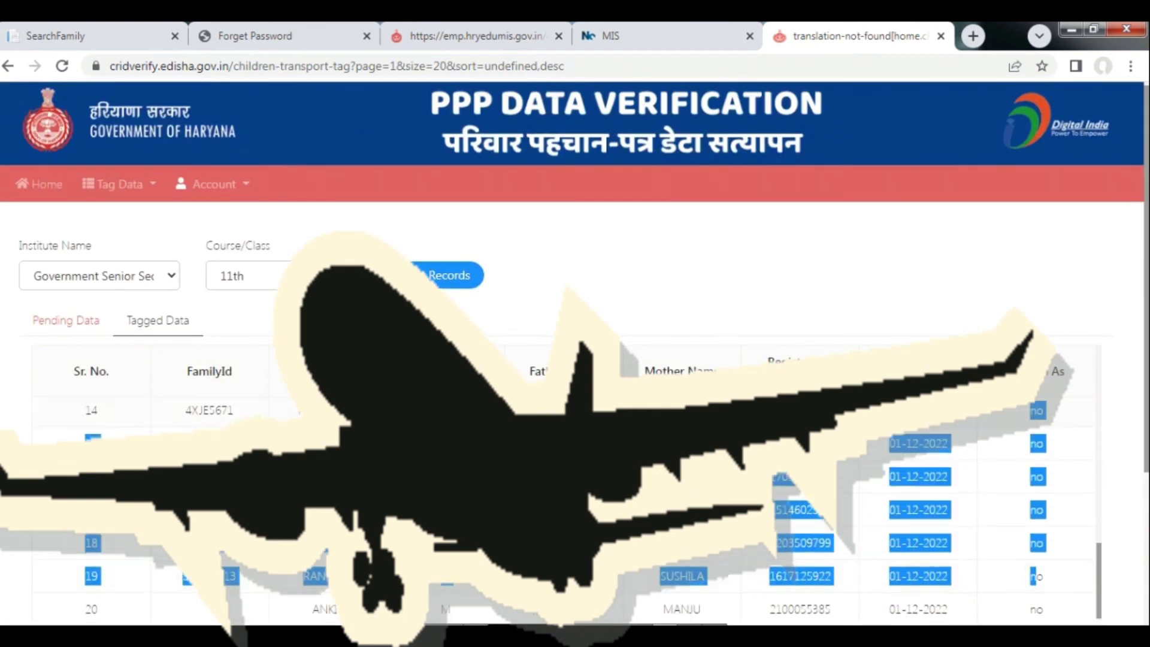
scroll(563, 503, up, 5)
scroll(563, 503, up, 3)
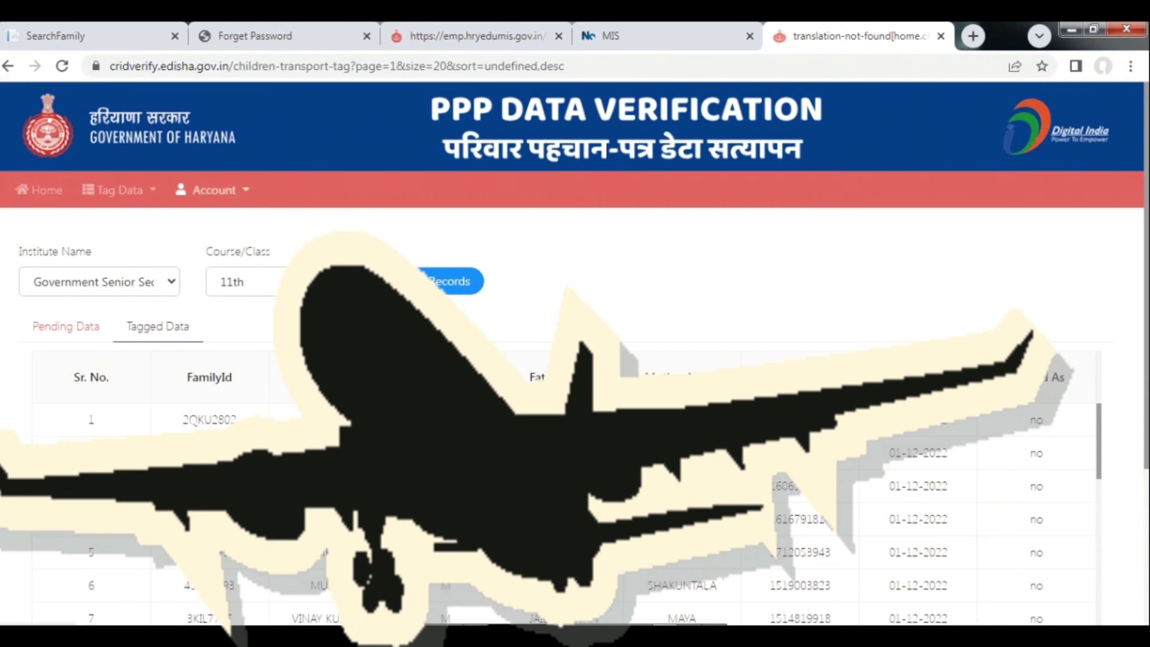
Step: Log out of the account and select the portal's web address on the login page
click(212, 190)
click(221, 226)
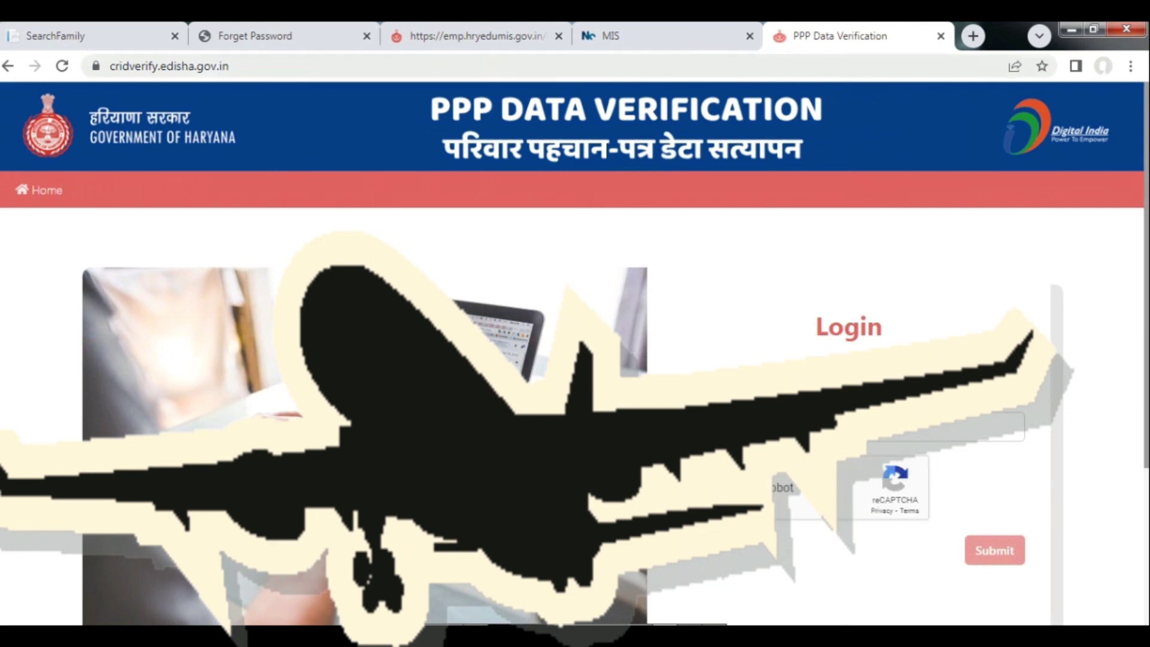
click(168, 66)
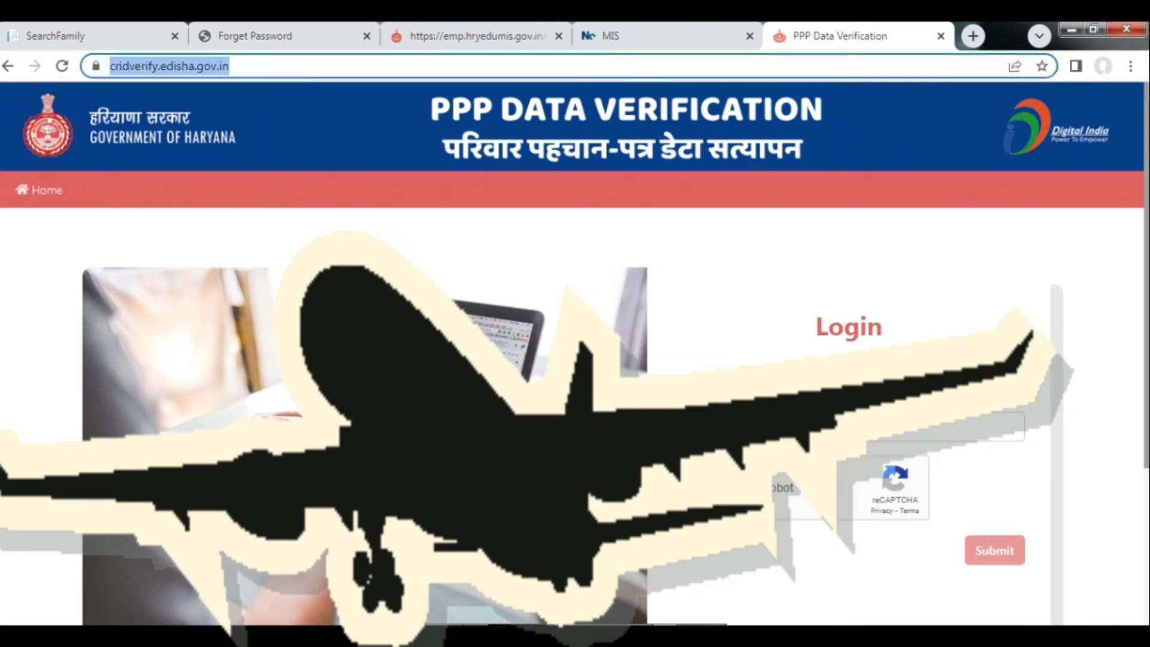